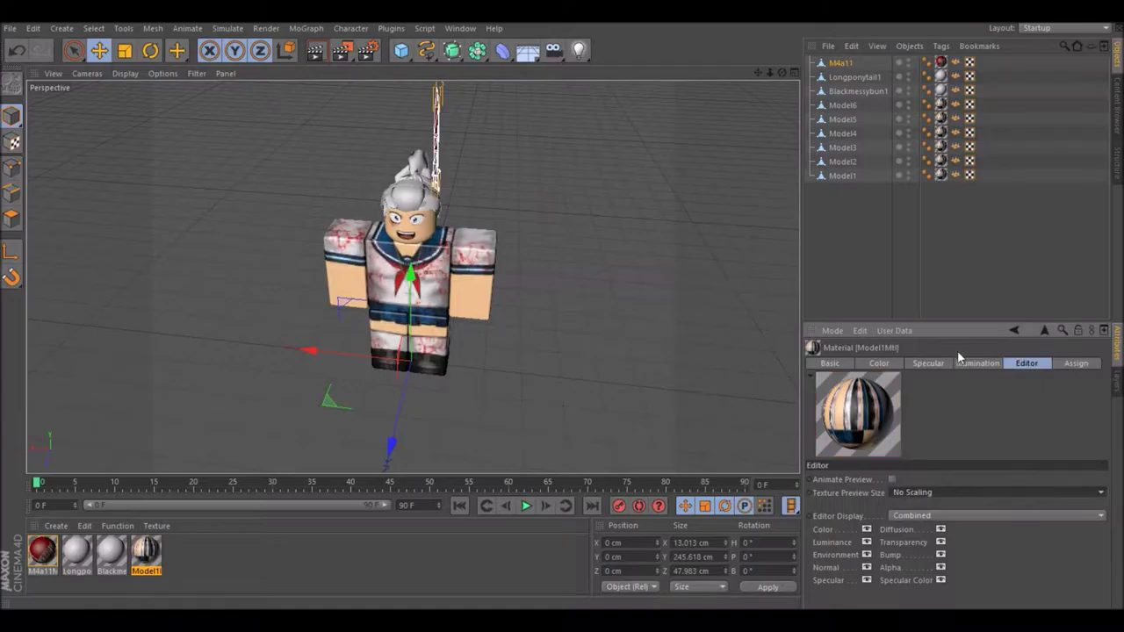
# Step: Load Blackmessybun1Tex as the color texture of the bun material and Longponytail1Tex as that of the ponytail material
pyautogui.click(112, 552)
pyautogui.click(879, 363)
pyautogui.click(1093, 542)
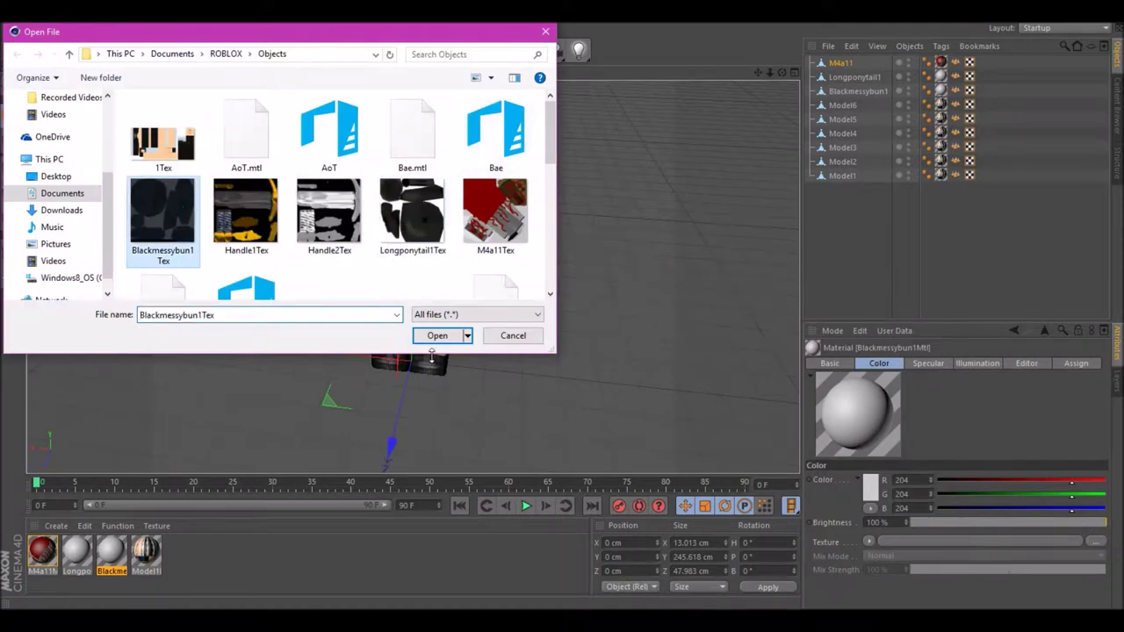
pyautogui.click(437, 335)
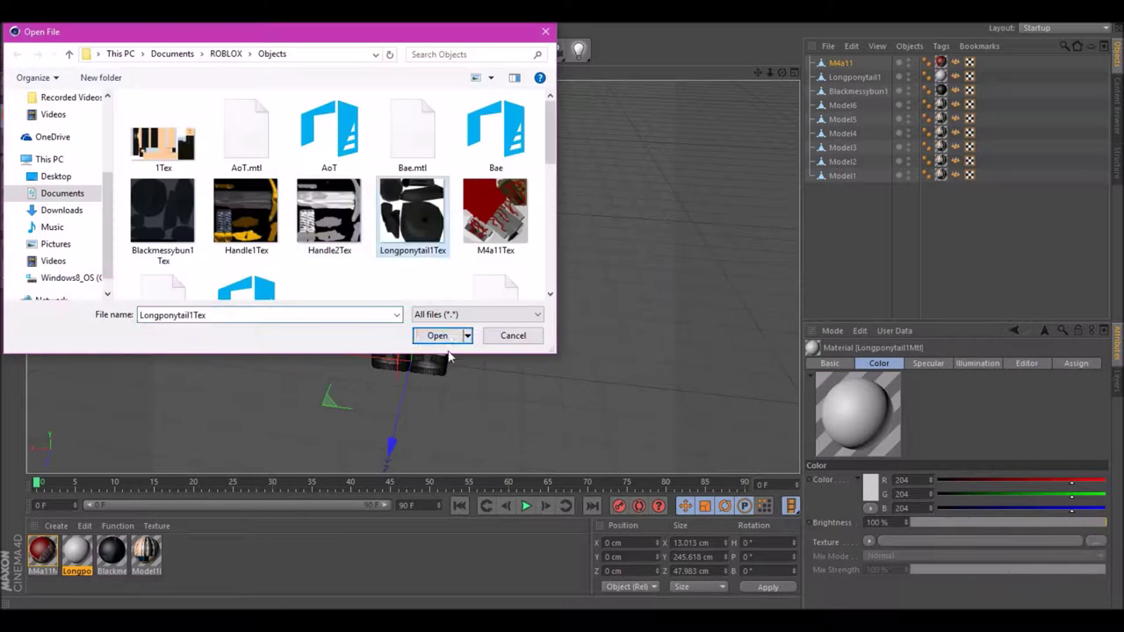
pyautogui.click(436, 335)
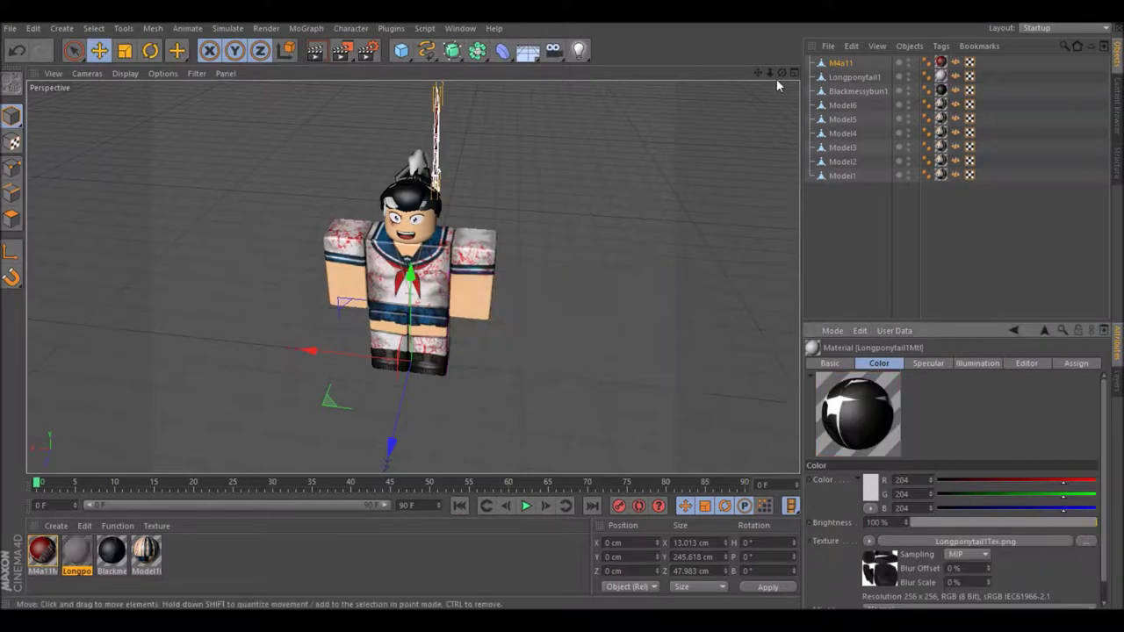
# Step: Delete the Normal tags from Longponytail1, Blackmessybun1 and Model1 through Model5
pyautogui.click(845, 120)
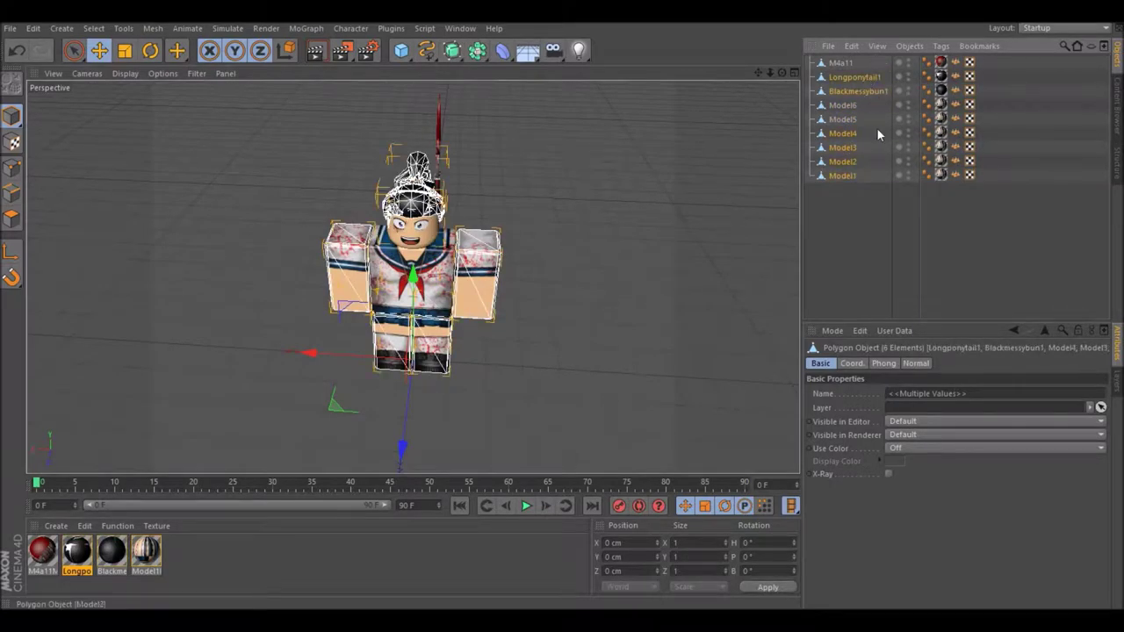
pyautogui.click(844, 120)
pyautogui.keyDown('shift'); pyautogui.click(842, 176); pyautogui.keyUp('shift')
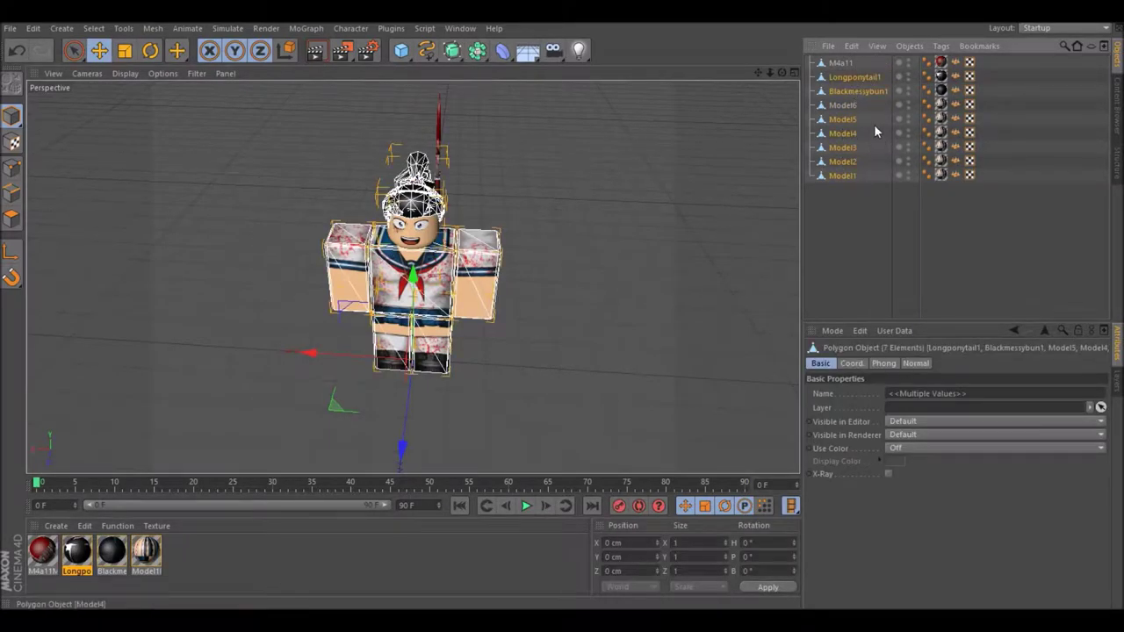
pyautogui.click(955, 91)
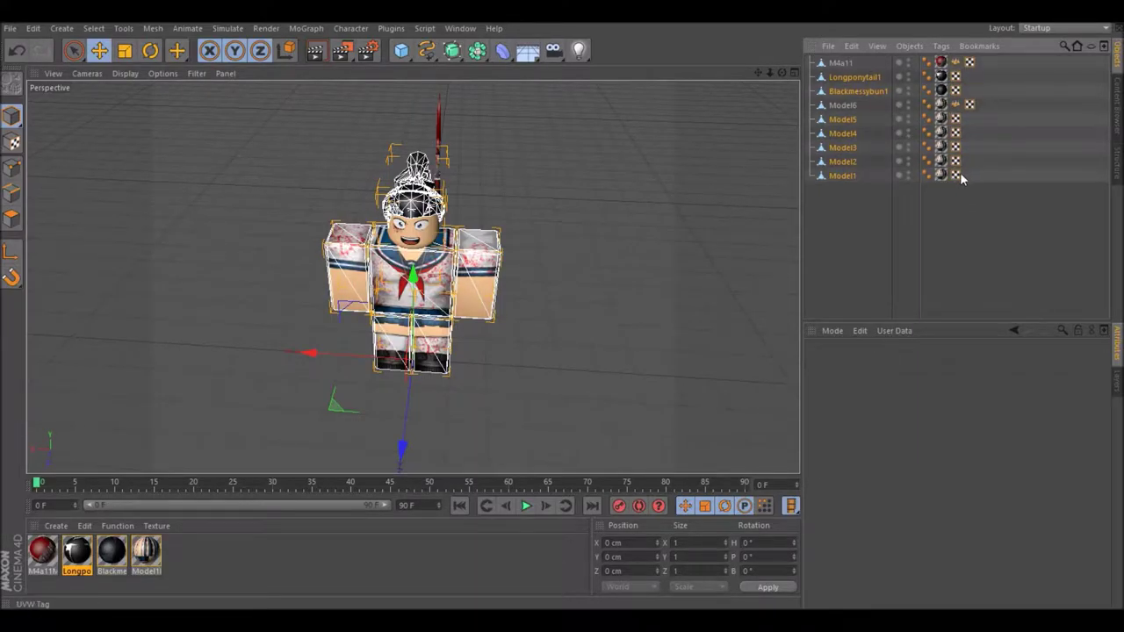
# Step: Merge the saved character joint rig file into the scene
pyautogui.click(622, 170)
pyautogui.click(10, 28)
pyautogui.click(39, 56)
pyautogui.click(70, 211)
pyautogui.click(154, 132)
pyautogui.click(437, 336)
pyautogui.moveTo(412, 358); pyautogui.dragTo(301, 281)
# Step: Bind both arm meshes to their arm joints and the torso mesh to Lower Body, Mid Body and Upper Body
pyautogui.click(480, 256)
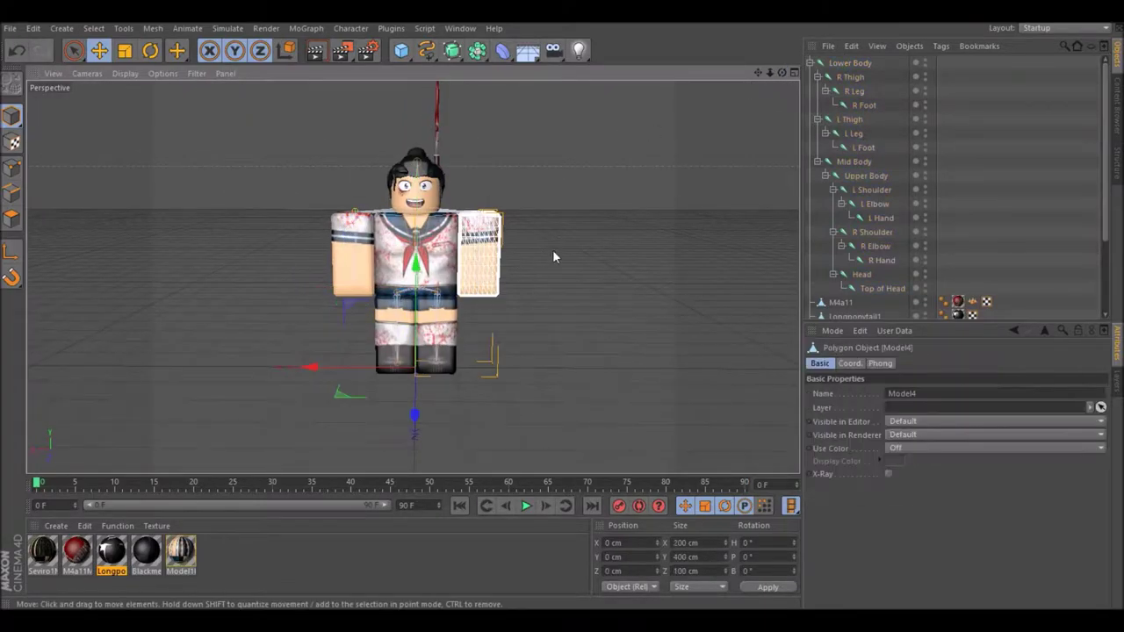
pyautogui.keyDown('ctrl'); pyautogui.click(878, 260); pyautogui.keyUp('ctrl')
pyautogui.click(351, 29)
pyautogui.click(466, 88)
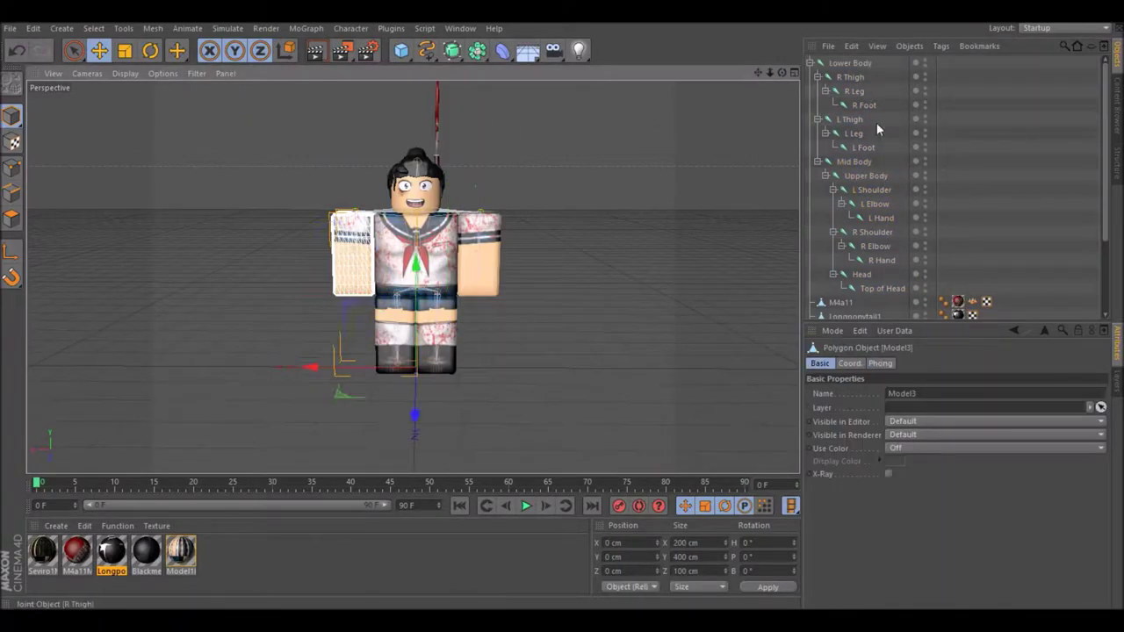
pyautogui.click(872, 167)
pyautogui.click(351, 28)
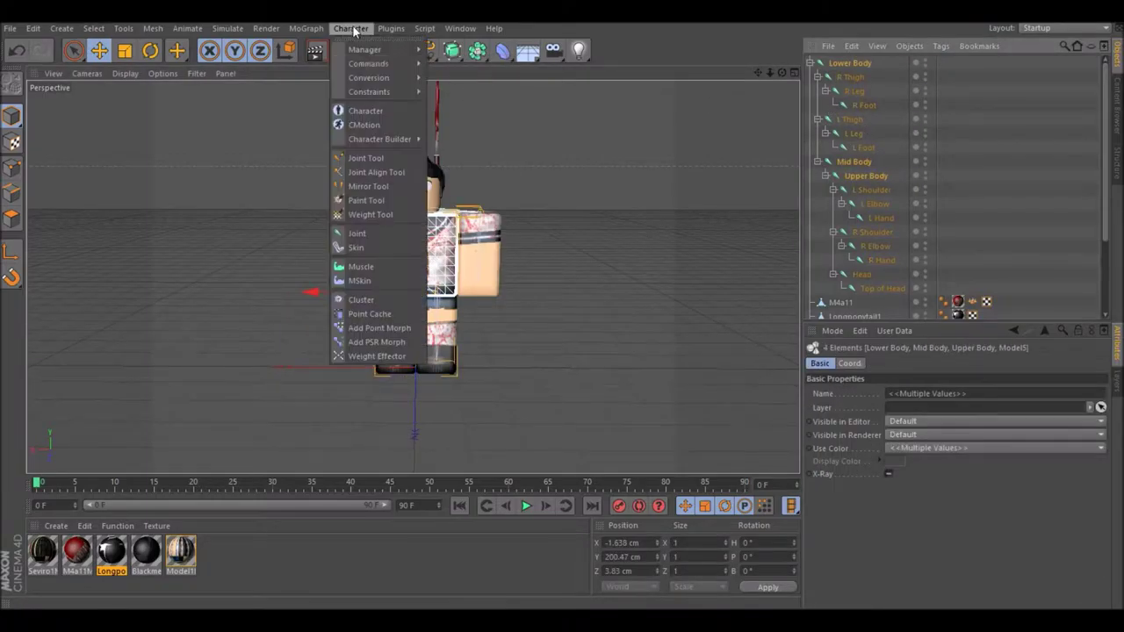
# Step: Bind each leg mesh to the thigh, leg and foot joints on its own side
pyautogui.click(443, 334)
pyautogui.keyDown('ctrl'); pyautogui.click(864, 147); pyautogui.keyUp('ctrl')
pyautogui.click(351, 29)
pyautogui.click(457, 84)
pyautogui.keyDown('ctrl'); pyautogui.click(868, 104); pyautogui.keyUp('ctrl')
pyautogui.click(351, 28)
pyautogui.click(457, 84)
# Step: Bind the head mesh to the Head and Top of Head joints
pyautogui.click(433, 204)
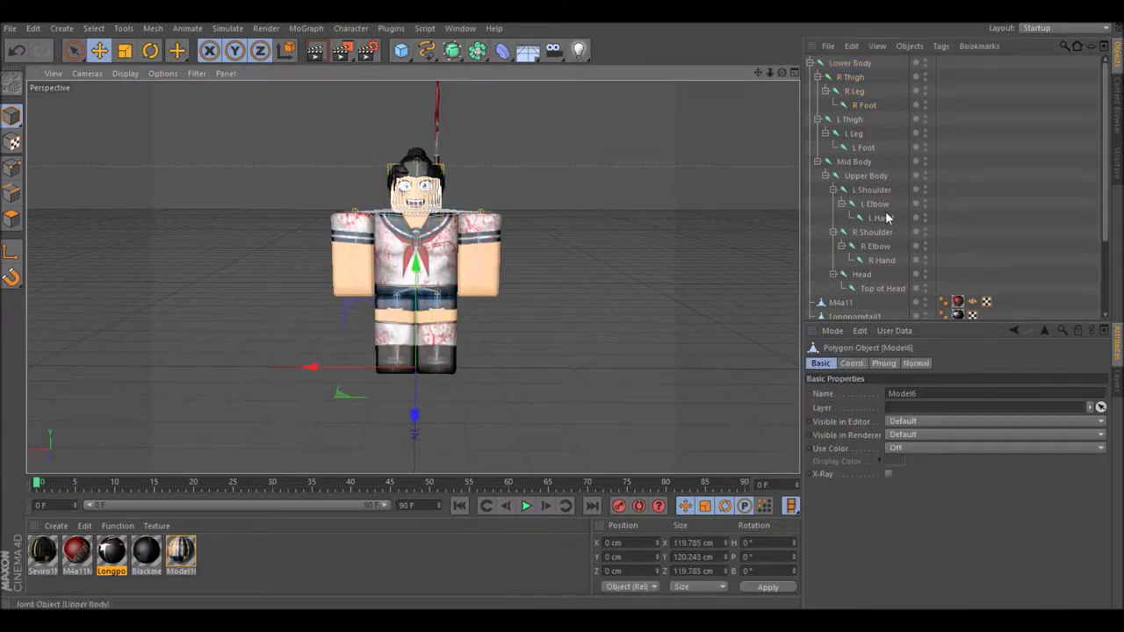
pyautogui.keyDown('ctrl'); pyautogui.click(862, 274); pyautogui.keyUp('ctrl')
pyautogui.keyDown('ctrl'); pyautogui.click(882, 288); pyautogui.keyUp('ctrl')
pyautogui.click(352, 28)
pyautogui.click(457, 85)
pyautogui.click(553, 163)
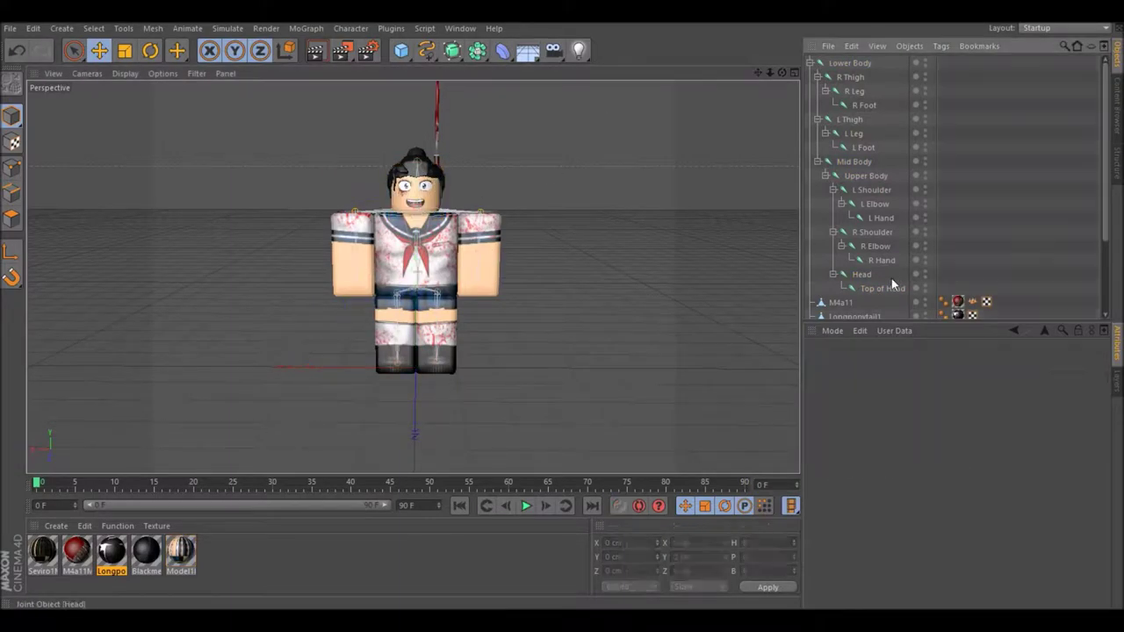
# Step: Turn the Head joint together with the ponytail and bun meshes to a heading of about 30°
pyautogui.hotkey('ctrl', 'z')
pyautogui.moveTo(782, 73); pyautogui.dragTo(175, 61)
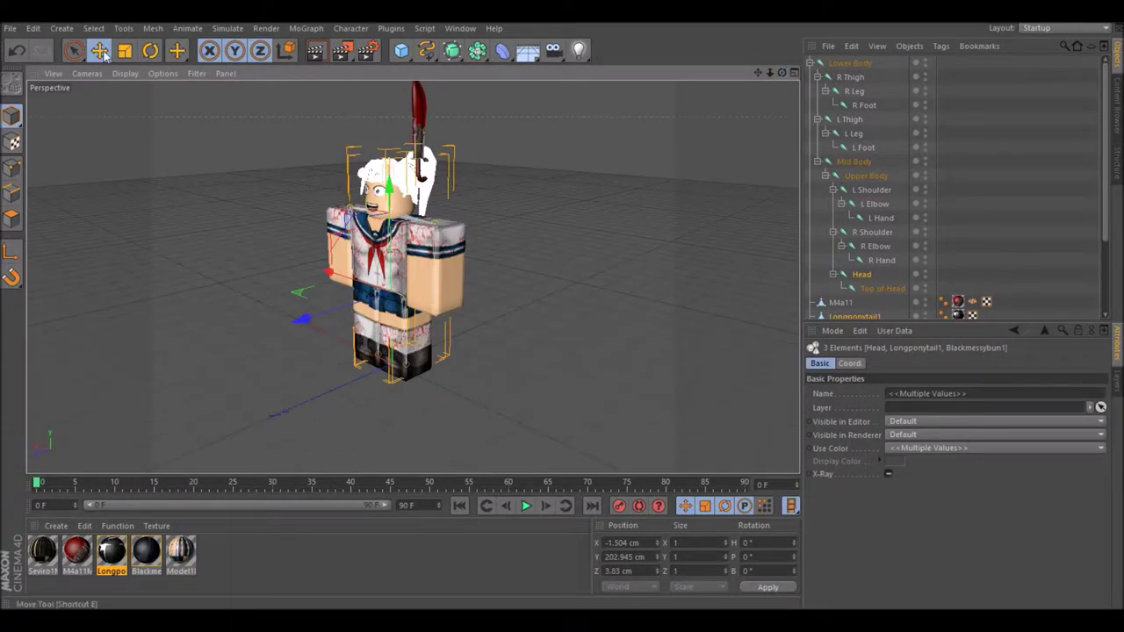
pyautogui.press('r')
pyautogui.moveTo(356, 312); pyautogui.dragTo(367, 318)
pyautogui.hotkey('ctrl', 'z')
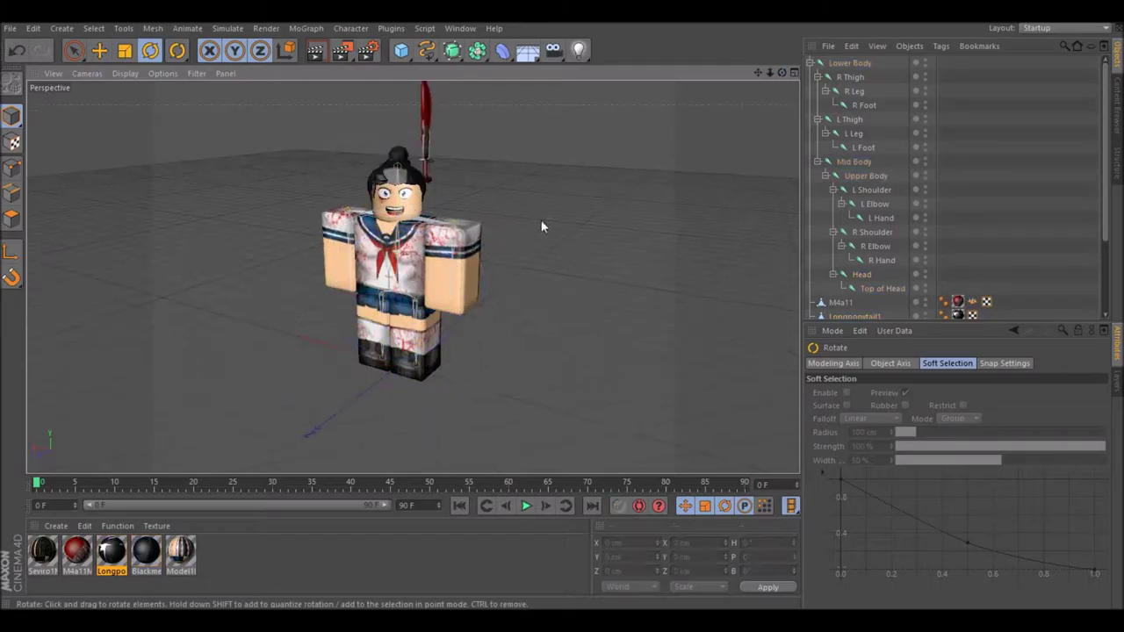
# Step: Rotate the L Shoulder joint outward to a bank of about 14°
pyautogui.click(871, 190)
pyautogui.moveTo(496, 206); pyautogui.dragTo(472, 169)
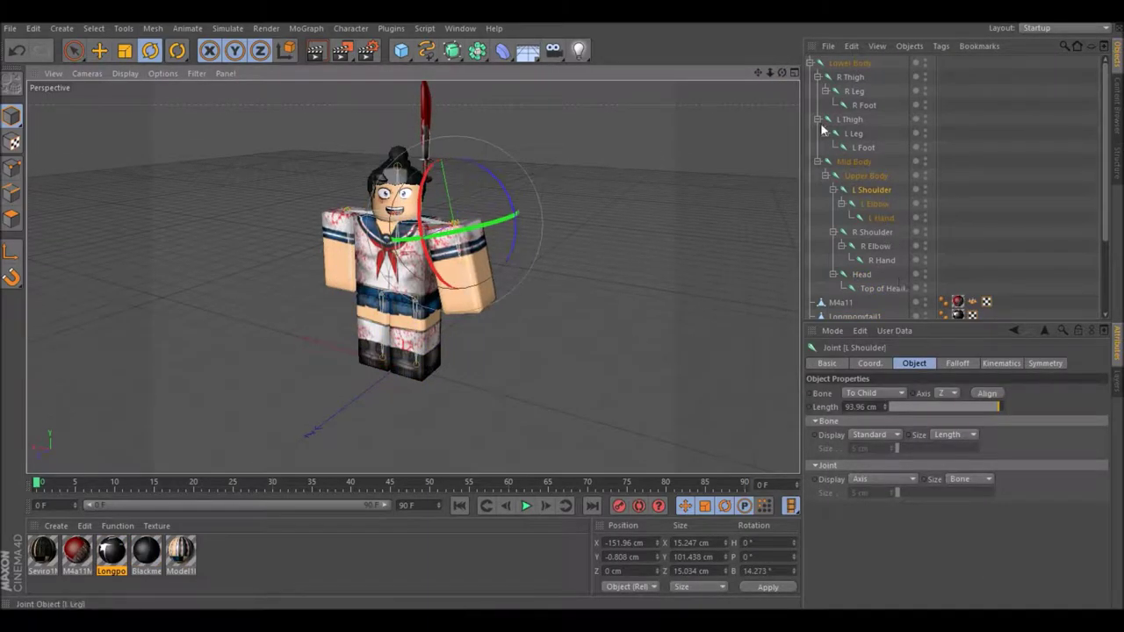
# Step: Tilt the Head joint with both hair meshes to about -20° pitch and reposition them
pyautogui.hotkey('ctrl', 'z')
pyautogui.hotkey('ctrl', 'z')
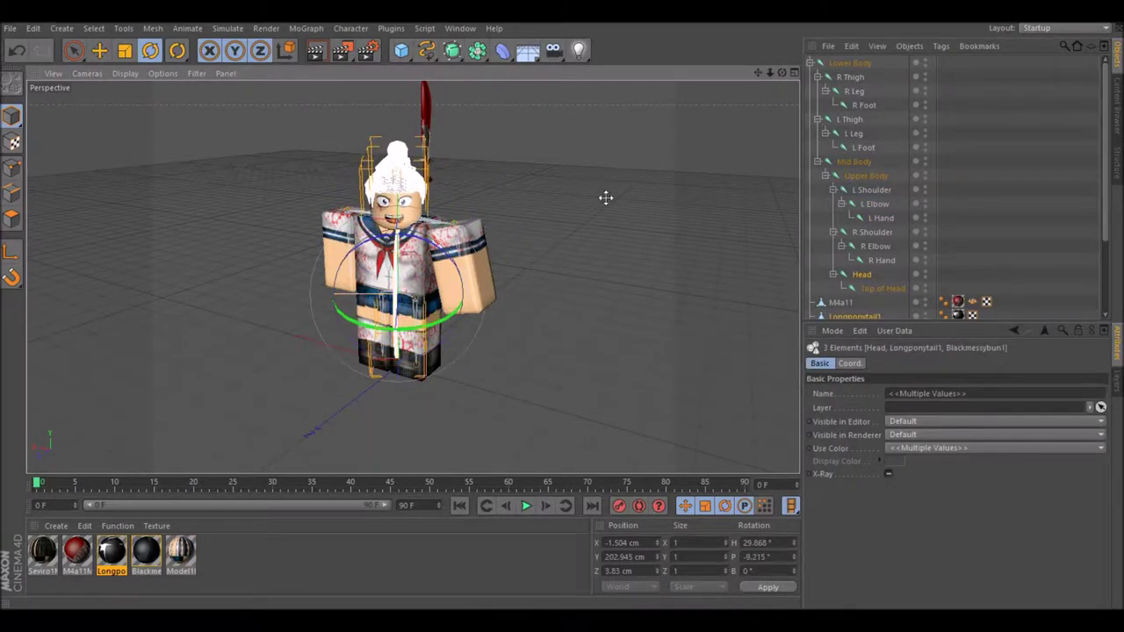
pyautogui.keyDown('alt'); pyautogui.moveTo(516, 229); pyautogui.dragTo(474, 274); pyautogui.keyUp('alt')
pyautogui.keyDown('alt'); pyautogui.moveTo(786, 86); pyautogui.dragTo(513, 263); pyautogui.keyUp('alt')
pyautogui.click(97, 52)
pyautogui.keyDown('alt'); pyautogui.moveTo(536, 202); pyautogui.dragTo(483, 250); pyautogui.keyUp('alt')
pyautogui.keyDown('alt'); pyautogui.moveTo(433, 314); pyautogui.dragTo(408, 187); pyautogui.keyUp('alt')
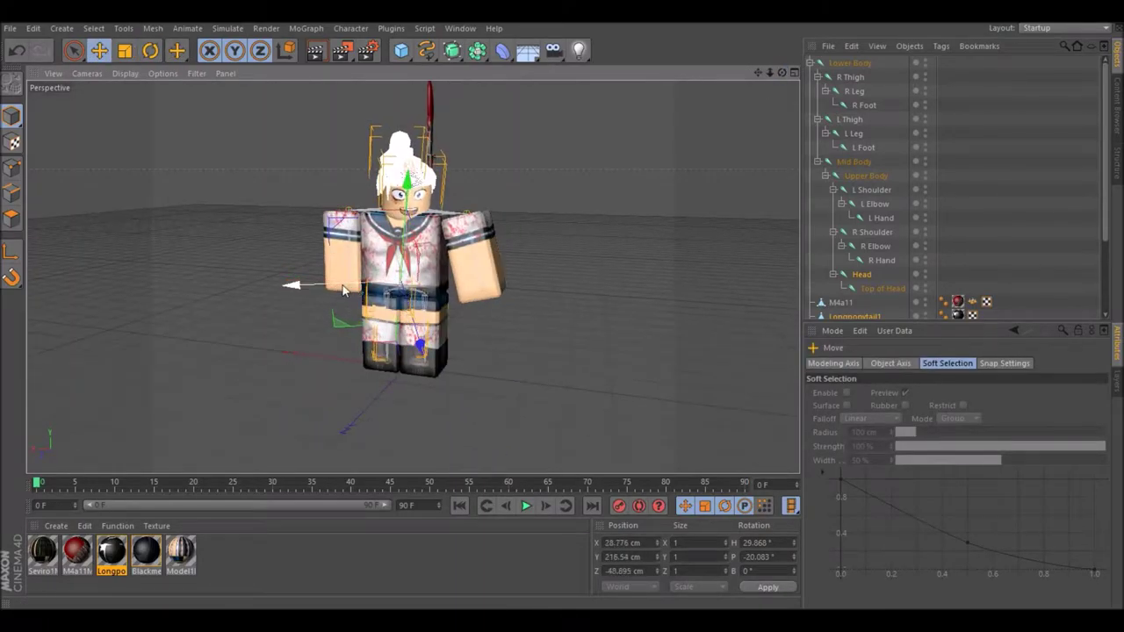
pyautogui.keyDown('alt'); pyautogui.moveTo(368, 304); pyautogui.dragTo(483, 309); pyautogui.keyUp('alt')
pyautogui.keyDown('alt'); pyautogui.moveTo(764, 85); pyautogui.dragTo(386, 321); pyautogui.keyUp('alt')
pyautogui.hotkey('ctrl', 'shift', 'a')
pyautogui.click(509, 225)
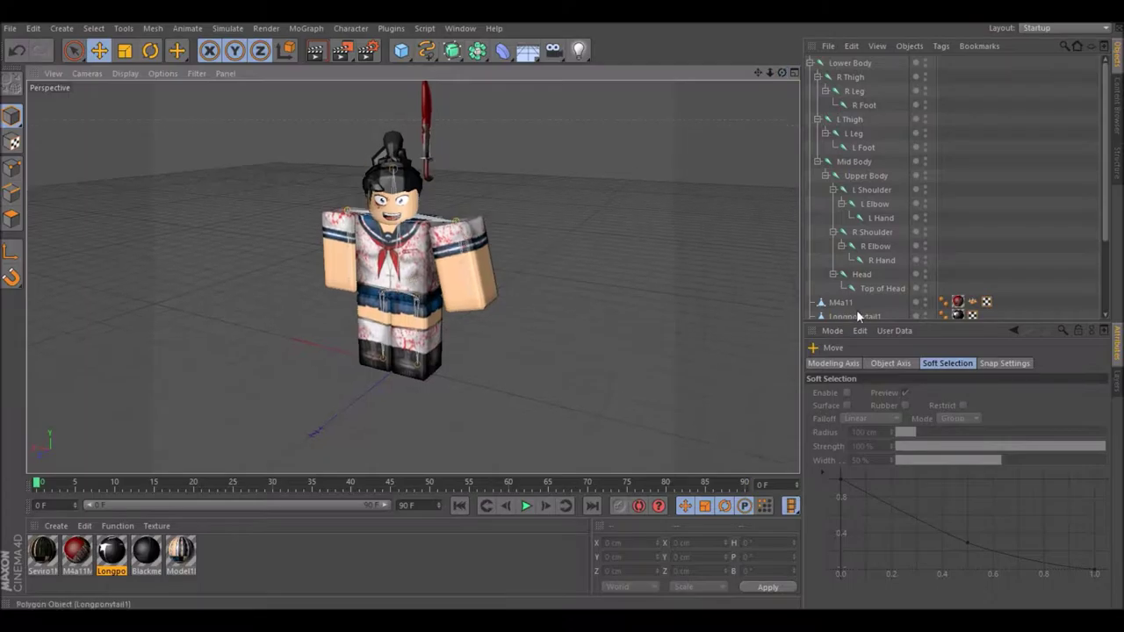
# Step: Bend the L Elbow joint to a pitch of about 47°
pyautogui.click(873, 203)
pyautogui.press('r')
pyautogui.moveTo(441, 215); pyautogui.dragTo(419, 263)
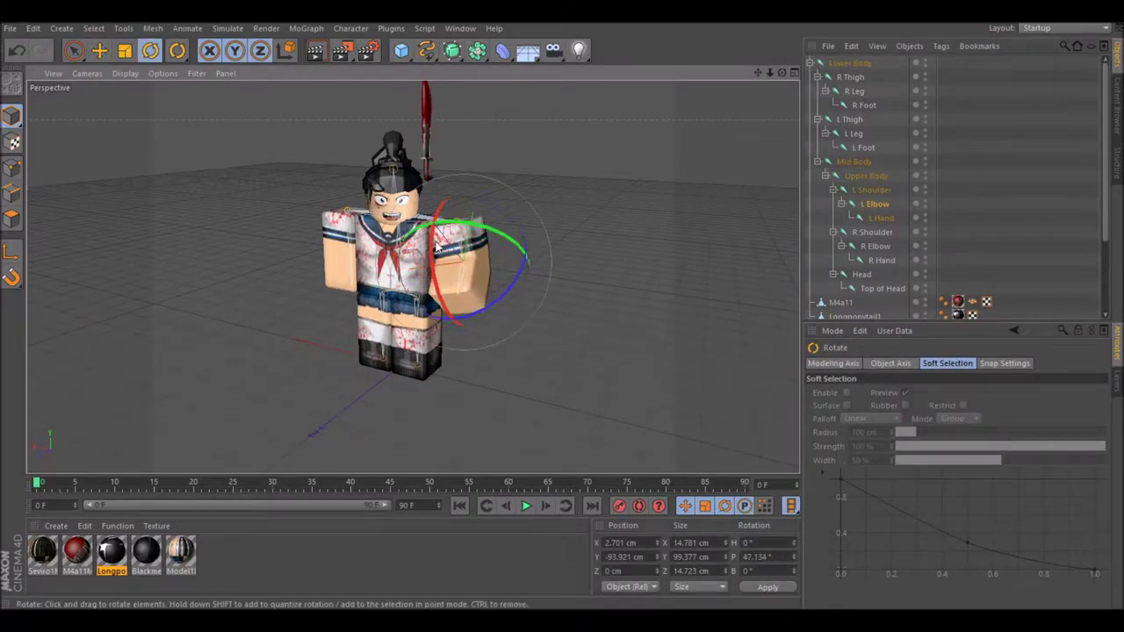
# Step: Bend the right arm at the R Shoulder and R Elbow joints, and swing the L Thigh joint to about 10° bank
pyautogui.click(872, 232)
pyautogui.moveTo(319, 182); pyautogui.dragTo(318, 188)
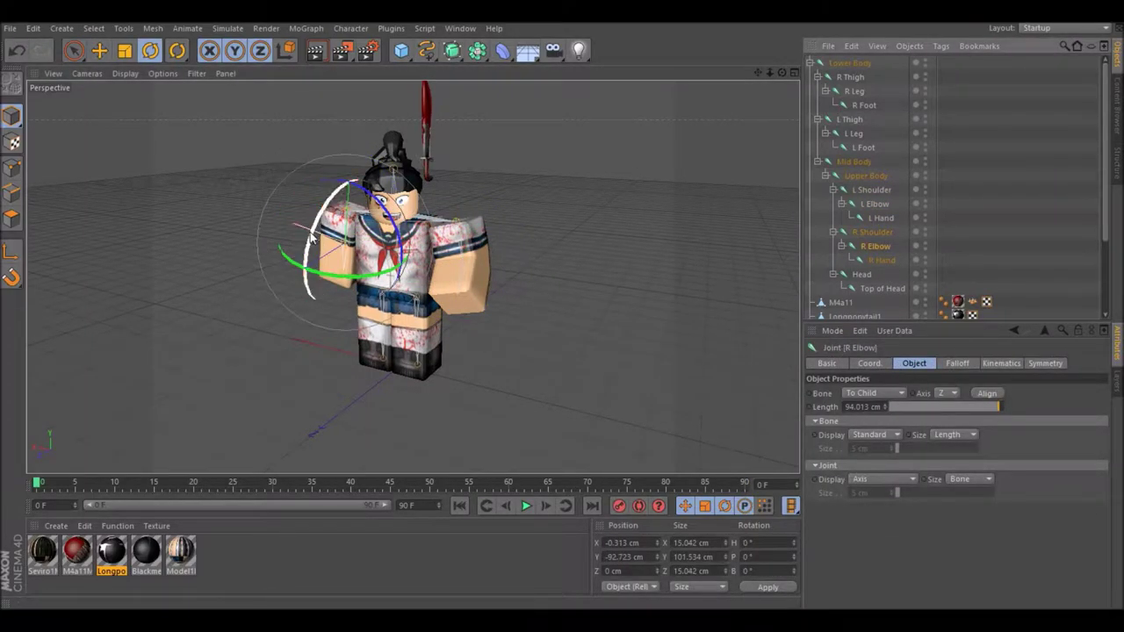
pyautogui.click(875, 246)
pyautogui.click(855, 132)
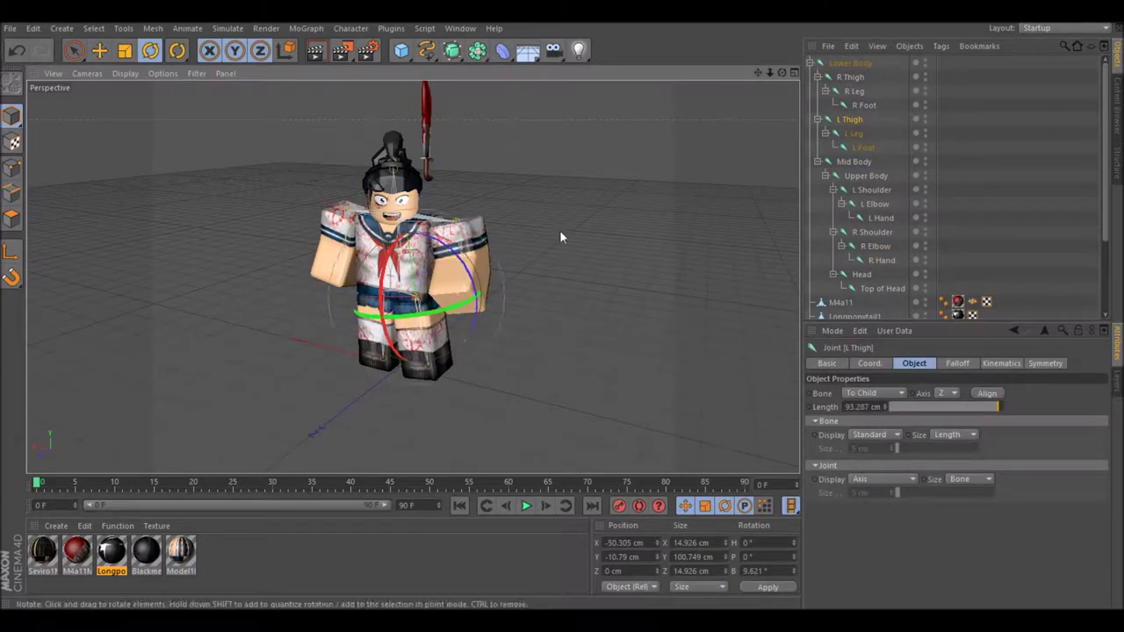
# Step: Move the M4a11 knife beside the left hand and rotate it to about 188° heading and 33° pitch
pyautogui.click(428, 149)
pyautogui.press('e')
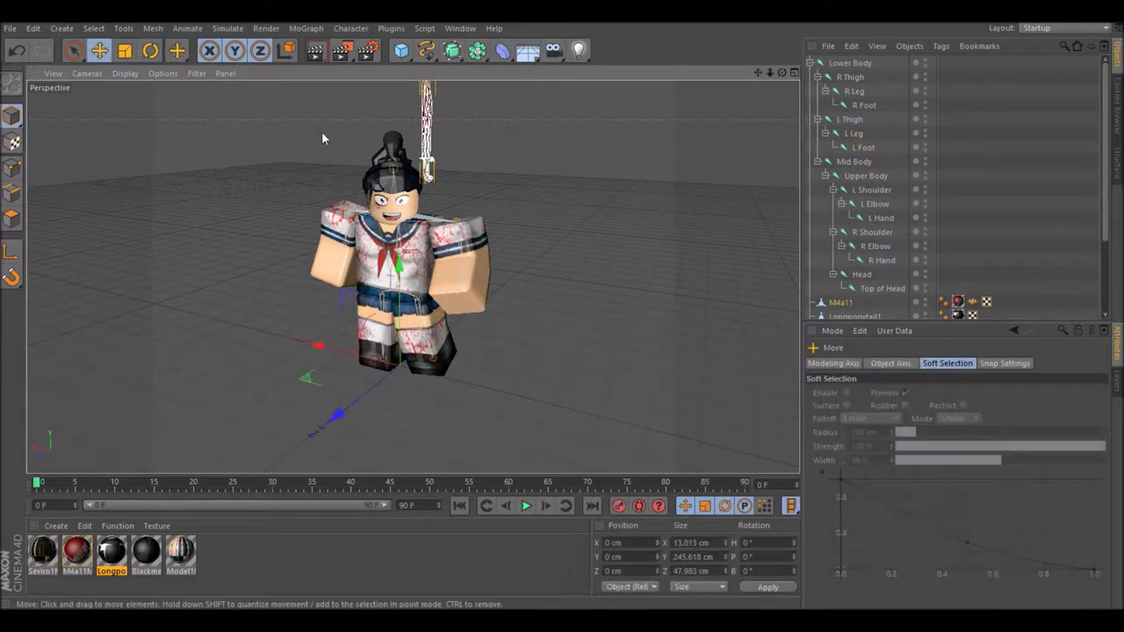
pyautogui.moveTo(612, 350); pyautogui.dragTo(457, 413)
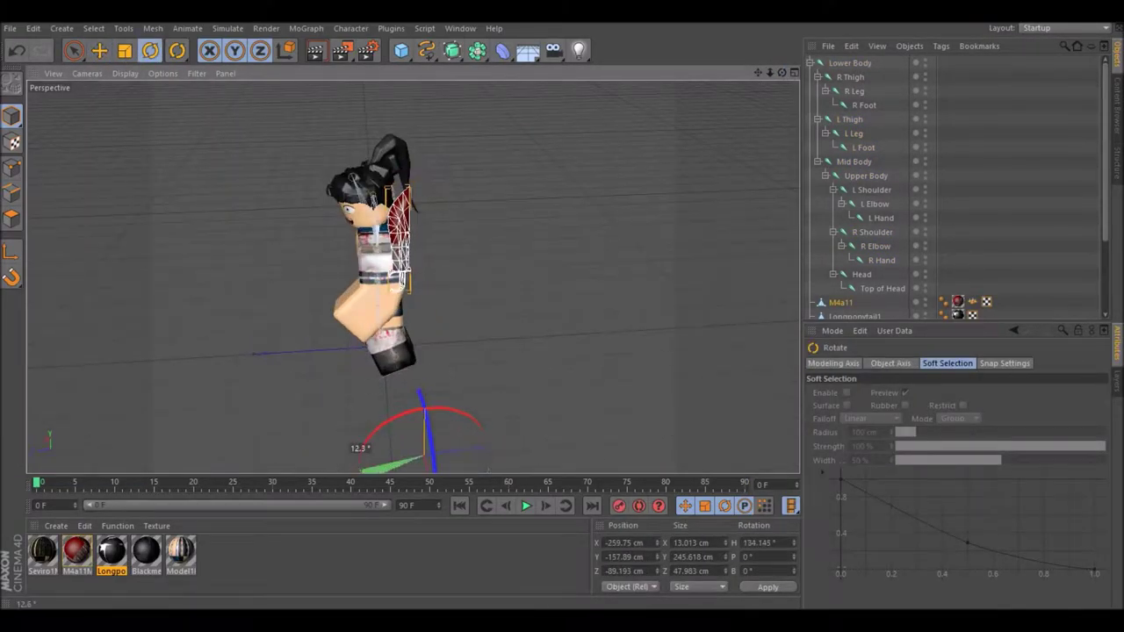
pyautogui.moveTo(781, 76); pyautogui.dragTo(667, 176)
pyautogui.press('e')
pyautogui.moveTo(422, 224); pyautogui.dragTo(618, 221)
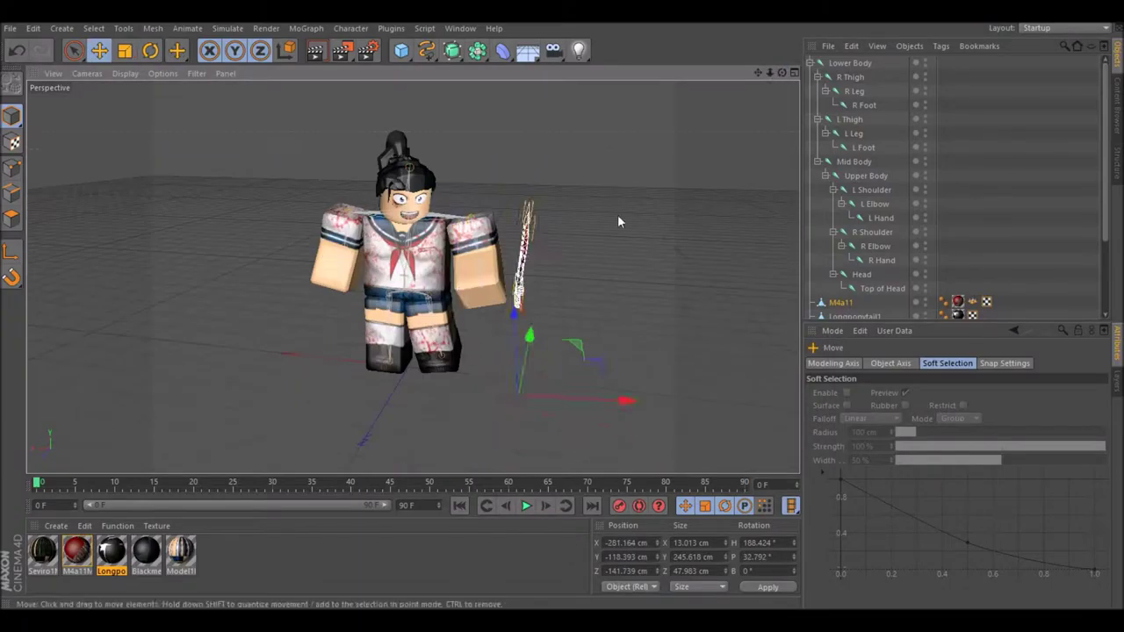
# Step: Fit the knife into the character's left hand, tilting it to about 39° pitch and -7° bank
pyautogui.keyDown('alt'); pyautogui.moveTo(642, 183); pyautogui.dragTo(492, 263); pyautogui.keyUp('alt')
pyautogui.moveTo(492, 264); pyautogui.dragTo(334, 327)
pyautogui.moveTo(781, 73); pyautogui.dragTo(615, 131)
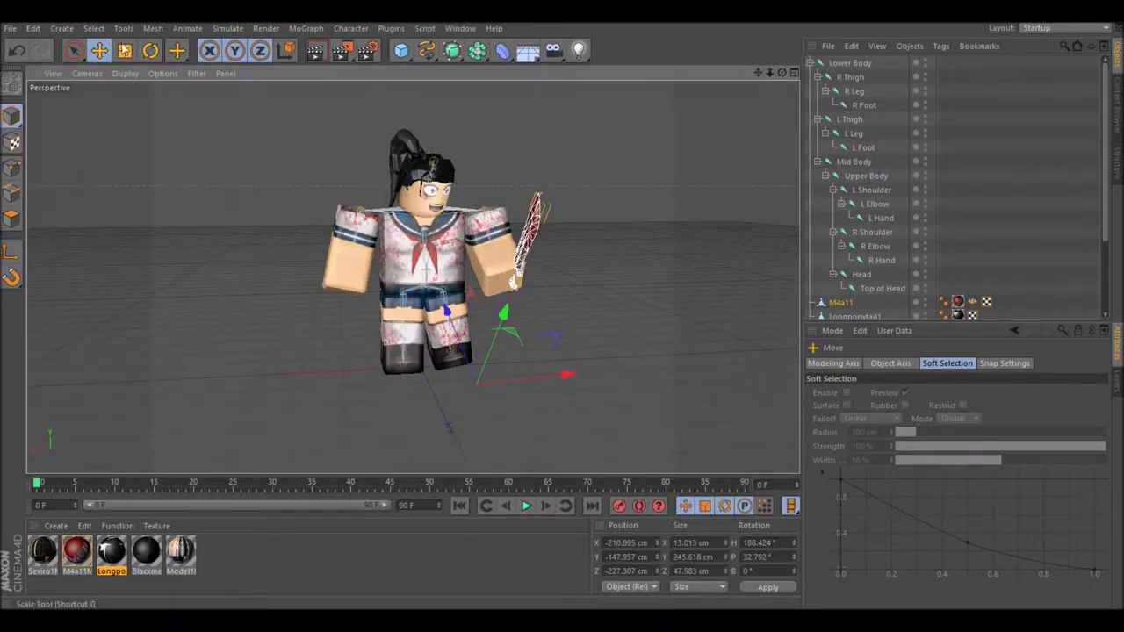
pyautogui.keyDown('alt'); pyautogui.moveTo(507, 282); pyautogui.dragTo(413, 290); pyautogui.keyUp('alt')
pyautogui.moveTo(413, 290); pyautogui.dragTo(354, 301)
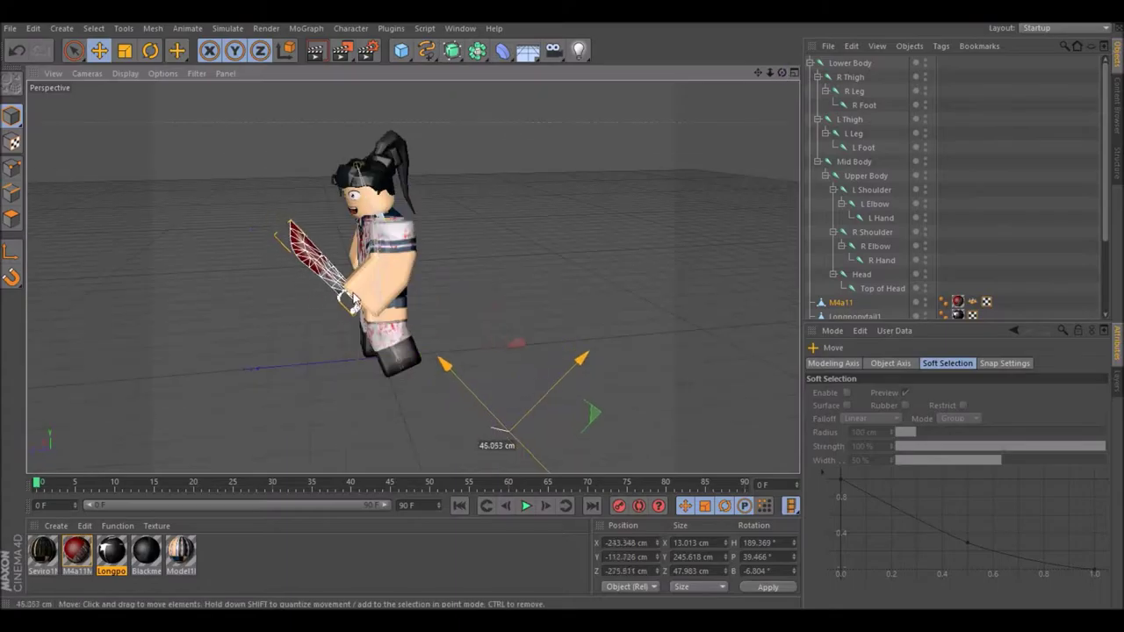
pyautogui.keyDown('alt'); pyautogui.moveTo(765, 85); pyautogui.dragTo(668, 158); pyautogui.keyUp('alt')
pyautogui.click(625, 167)
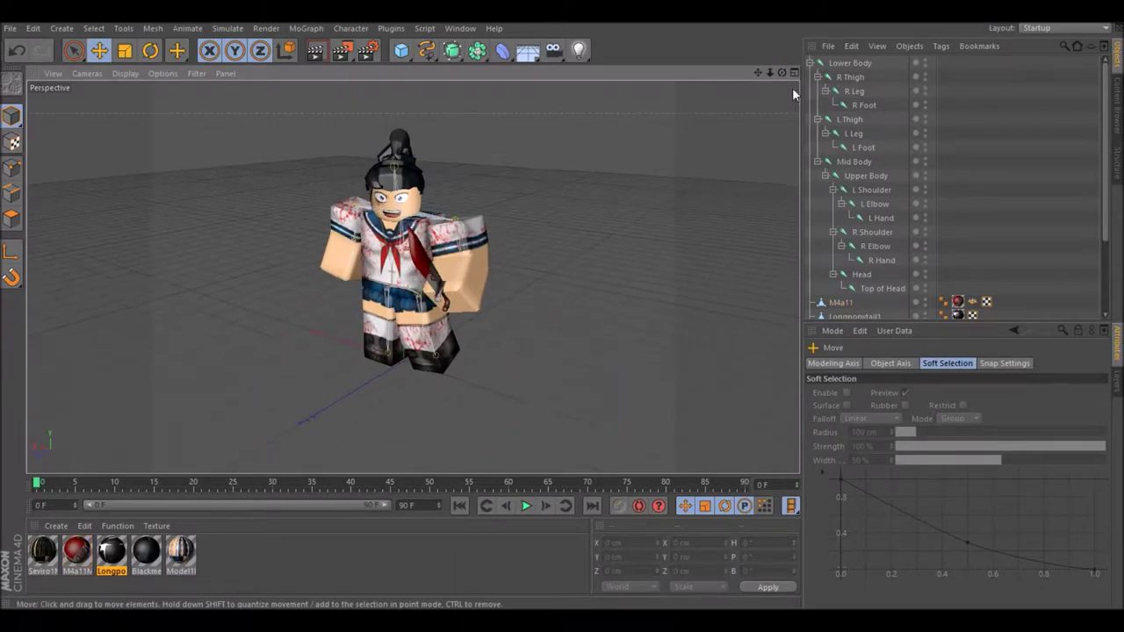
# Step: Add a Physical Sky and rotate it to a heading of about -175°
pyautogui.moveTo(781, 74); pyautogui.dragTo(764, 79)
pyautogui.click(74, 144)
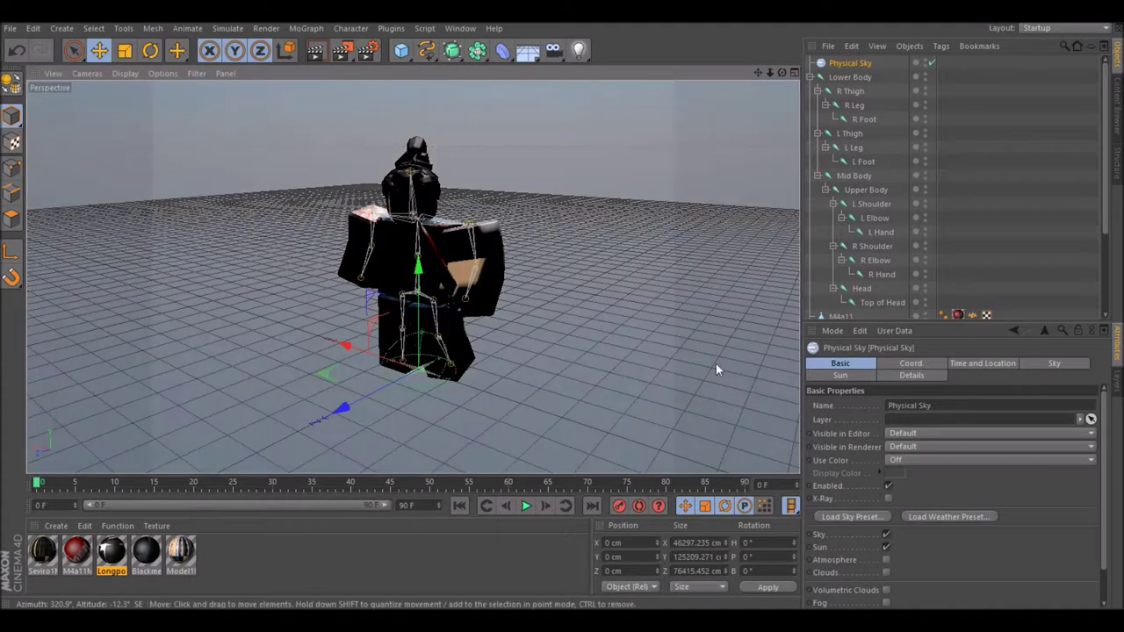
pyautogui.press('r')
pyautogui.moveTo(439, 396); pyautogui.dragTo(310, 261)
pyautogui.click(953, 366)
pyautogui.click(850, 63)
pyautogui.click(980, 362)
# Step: Check the render settings and render the sky-lit scene to the Picture Viewer
pyautogui.click(369, 50)
pyautogui.click(342, 50)
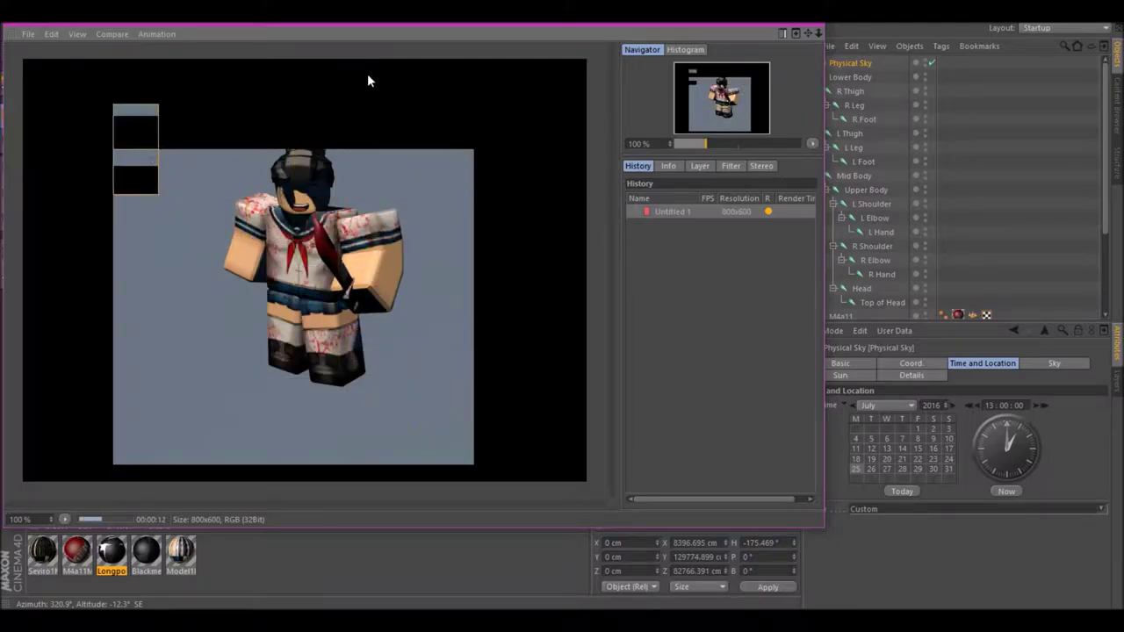
pyautogui.click(807, 29)
# Step: Add an Omni light in front of the character at about X 39, Y 273, Z 454 cm and render a preview
pyautogui.click(579, 50)
pyautogui.moveTo(330, 323); pyautogui.dragTo(268, 255)
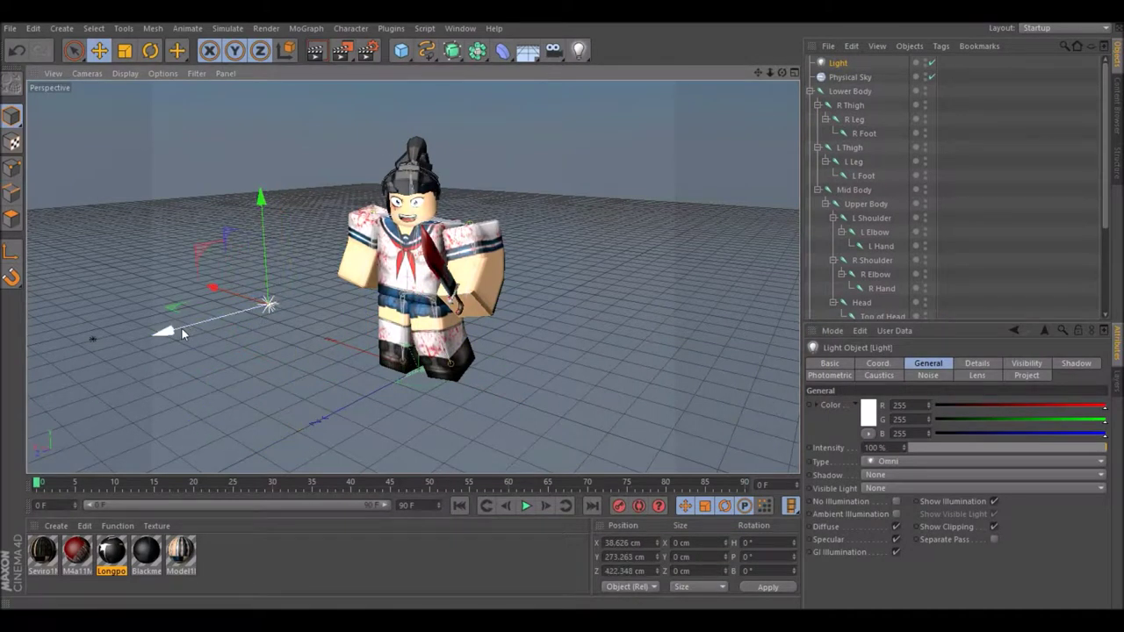
pyautogui.moveTo(187, 332); pyautogui.dragTo(174, 337)
pyautogui.click(344, 50)
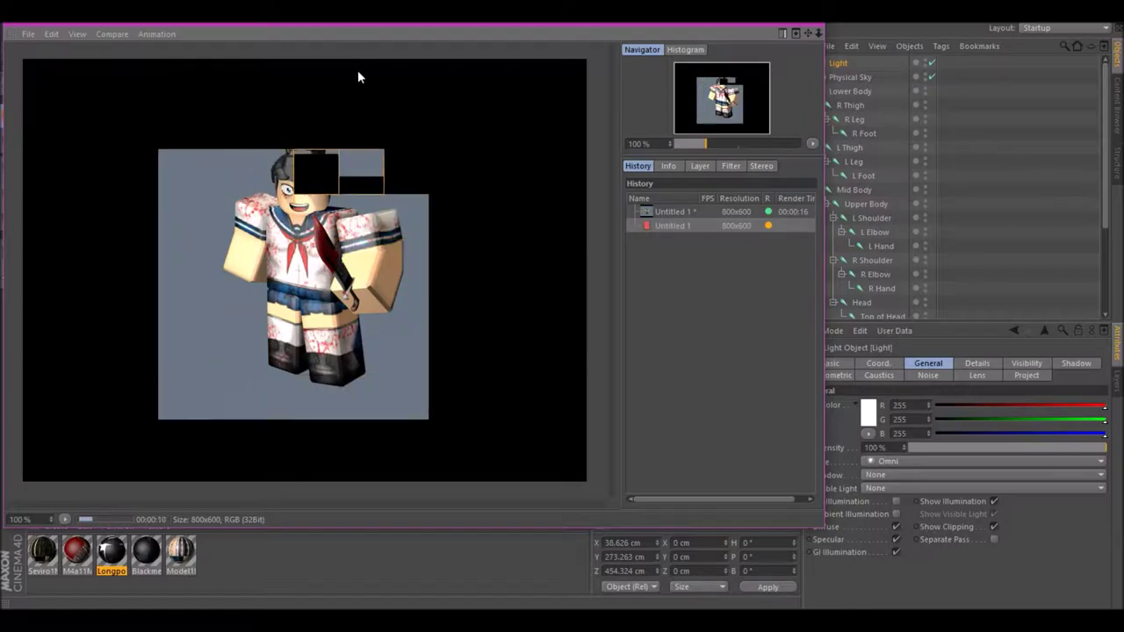
pyautogui.click(805, 27)
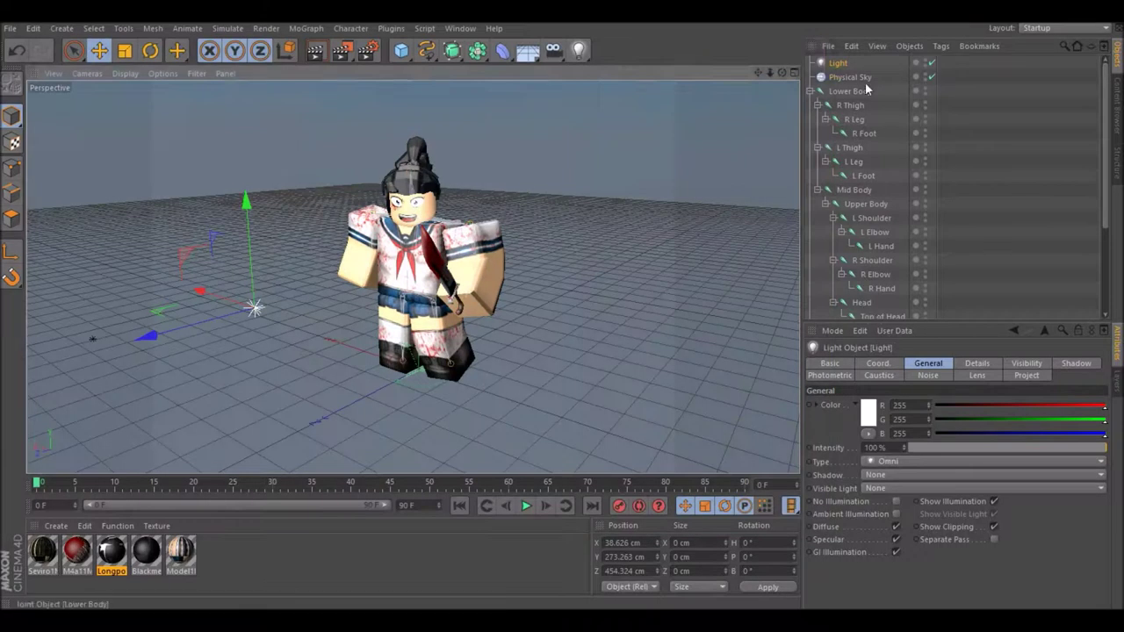
# Step: Test-render the scene with the Physical Sky rotated to about -117° heading, and delete the sky
pyautogui.click(850, 78)
pyautogui.press('r')
pyautogui.moveTo(284, 343); pyautogui.dragTo(343, 325)
pyautogui.hotkey('shift', 'r')
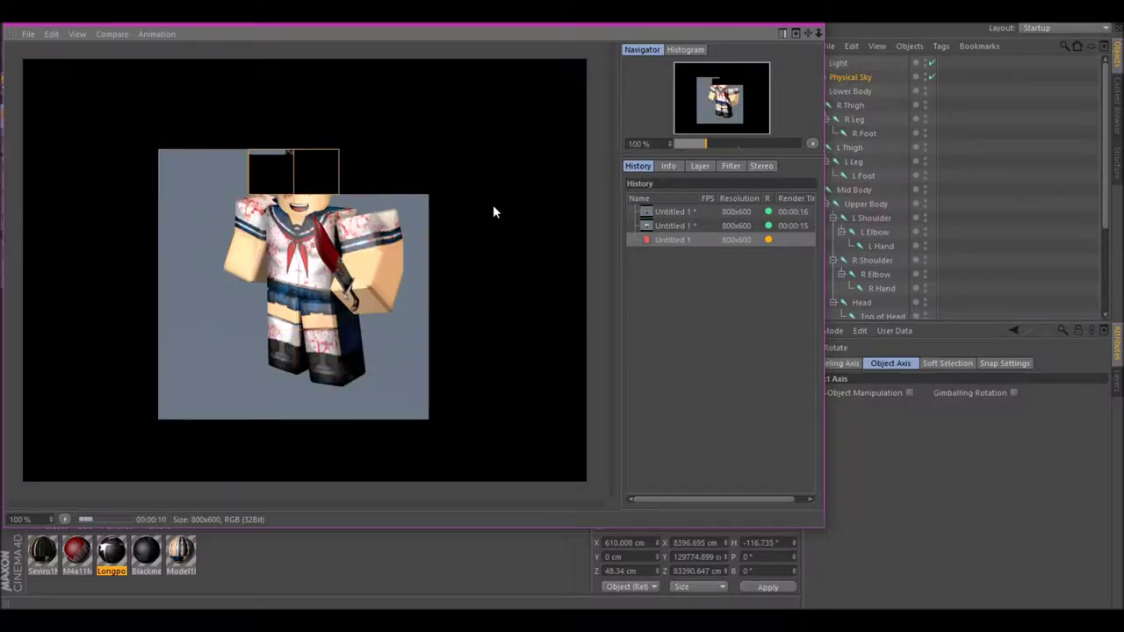
pyautogui.click(809, 27)
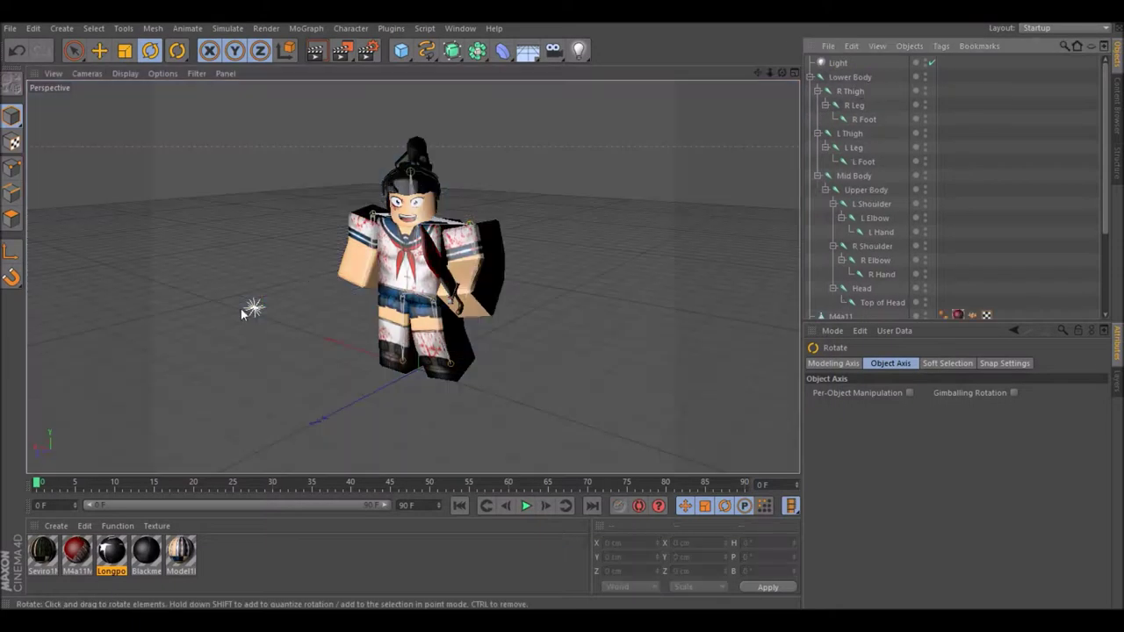
# Step: Move the Omni light to about X -210 cm, Z 393 cm and render the scene to the Picture Viewer
pyautogui.click(837, 63)
pyautogui.press('e')
pyautogui.moveTo(233, 289); pyautogui.dragTo(352, 325)
pyautogui.hotkey('shift', 'r')
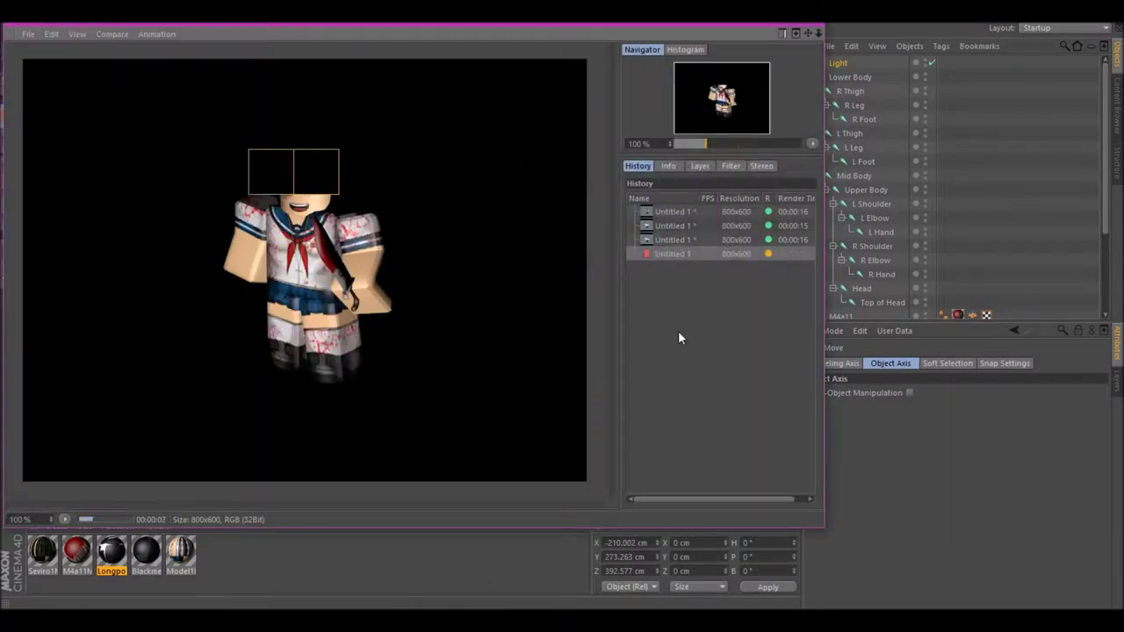
pyautogui.click(818, 33)
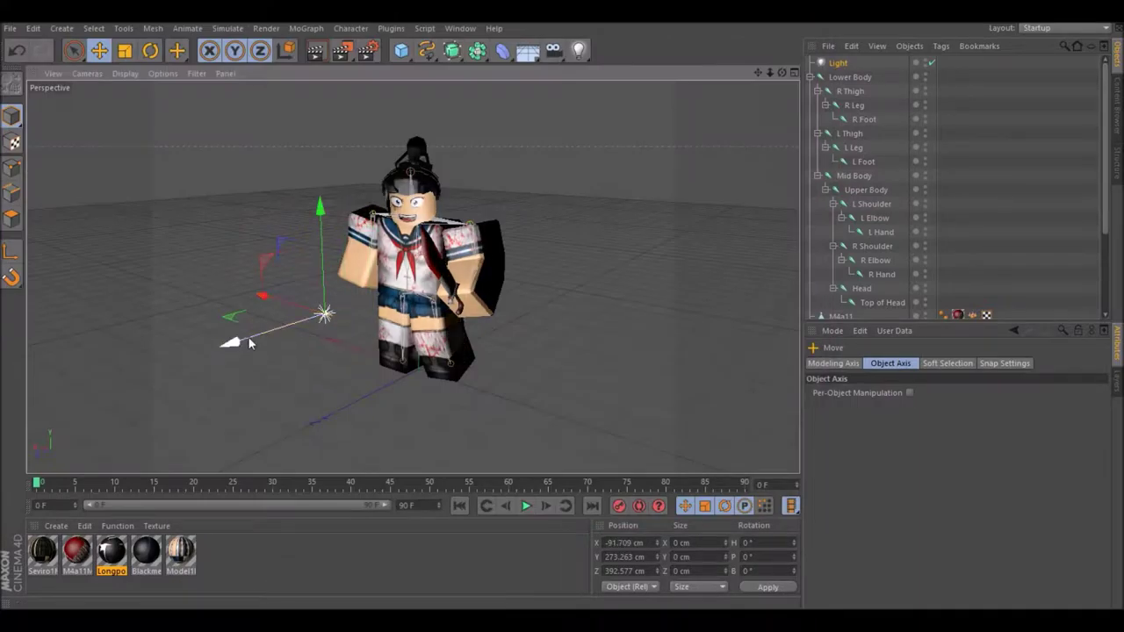
# Step: Add a second Omni light at about X -426, Y 141, Z 236 cm and render the scene to the Picture Viewer
pyautogui.click(579, 50)
pyautogui.moveTo(579, 356); pyautogui.dragTo(492, 423)
pyautogui.click(342, 50)
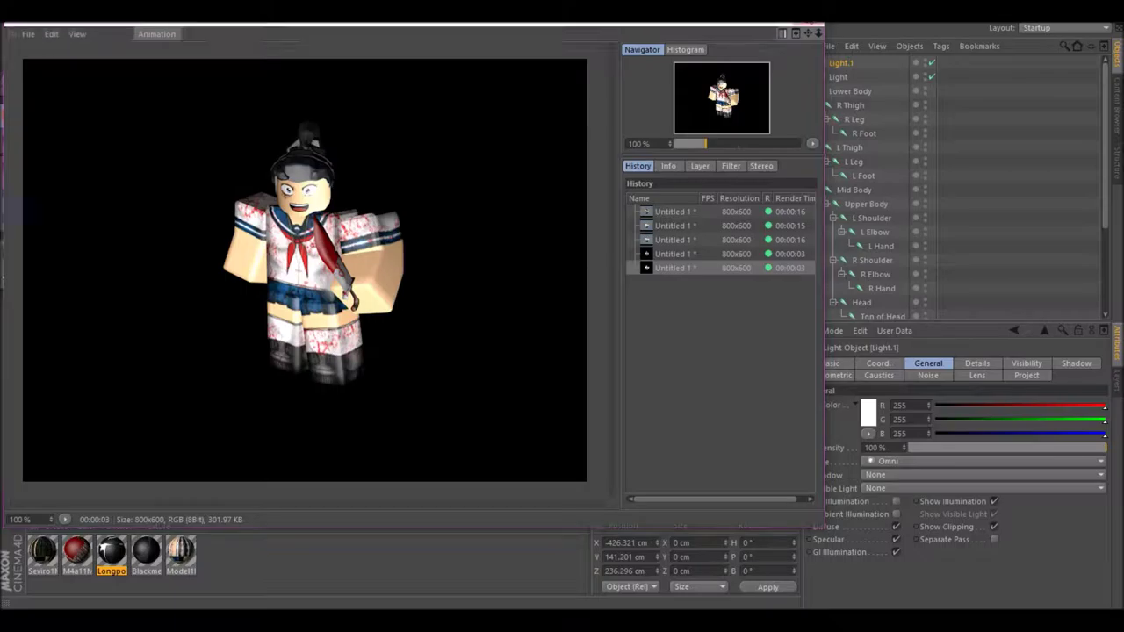
pyautogui.click(818, 32)
# Step: Set the first Omni light's intensity to 75 % and render the scene to the Picture Viewer
pyautogui.press('Return')
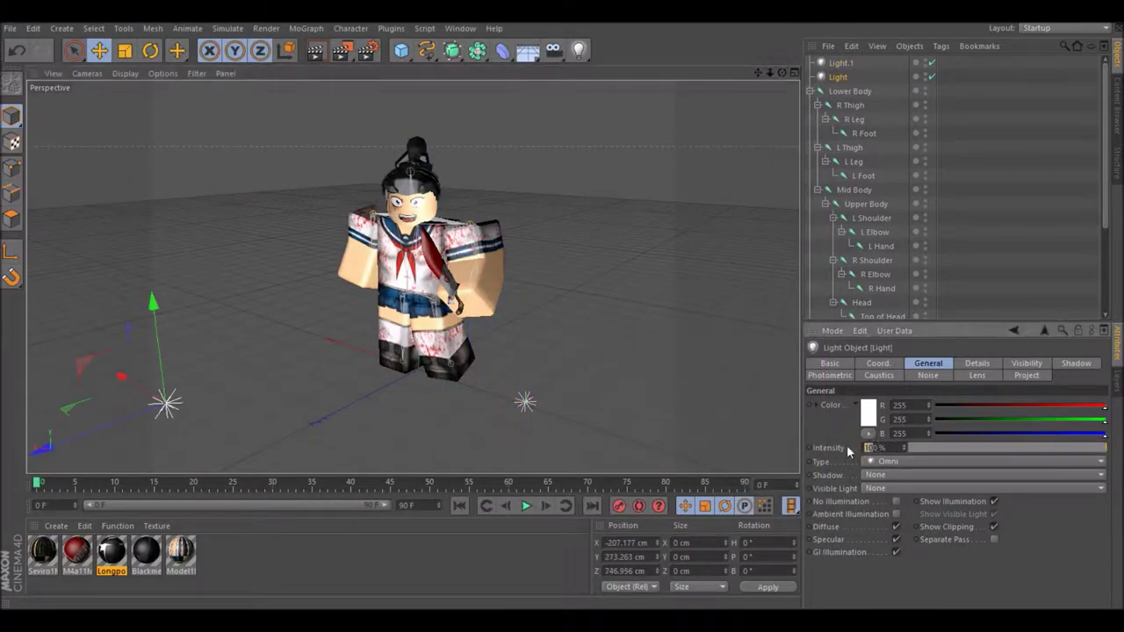
pyautogui.click(838, 77)
pyautogui.click(342, 50)
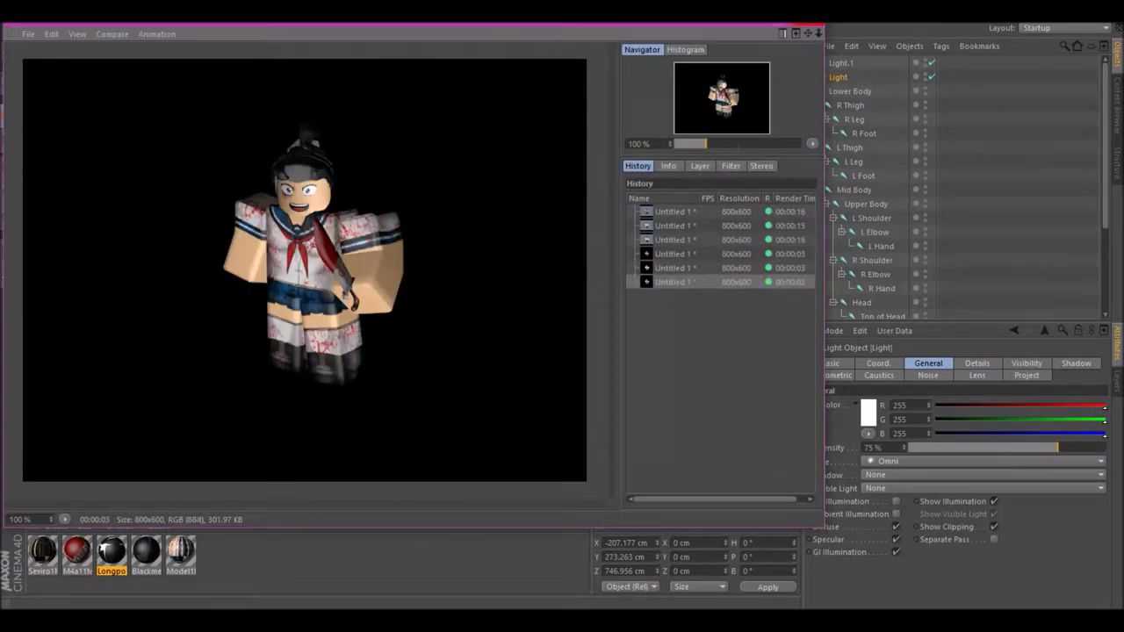
pyautogui.click(817, 32)
# Step: Add a Physical Sky, set its time to 13:59:00, and render the scene
pyautogui.click(62, 28)
pyautogui.moveTo(100, 147)
pyautogui.click(136, 151)
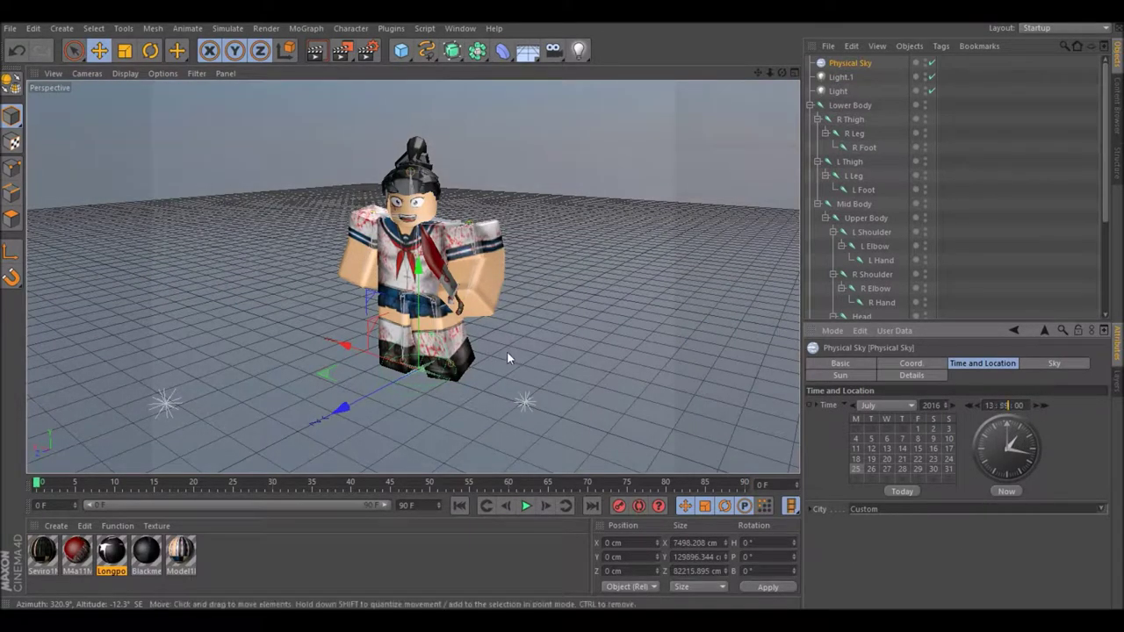
pyautogui.click(341, 51)
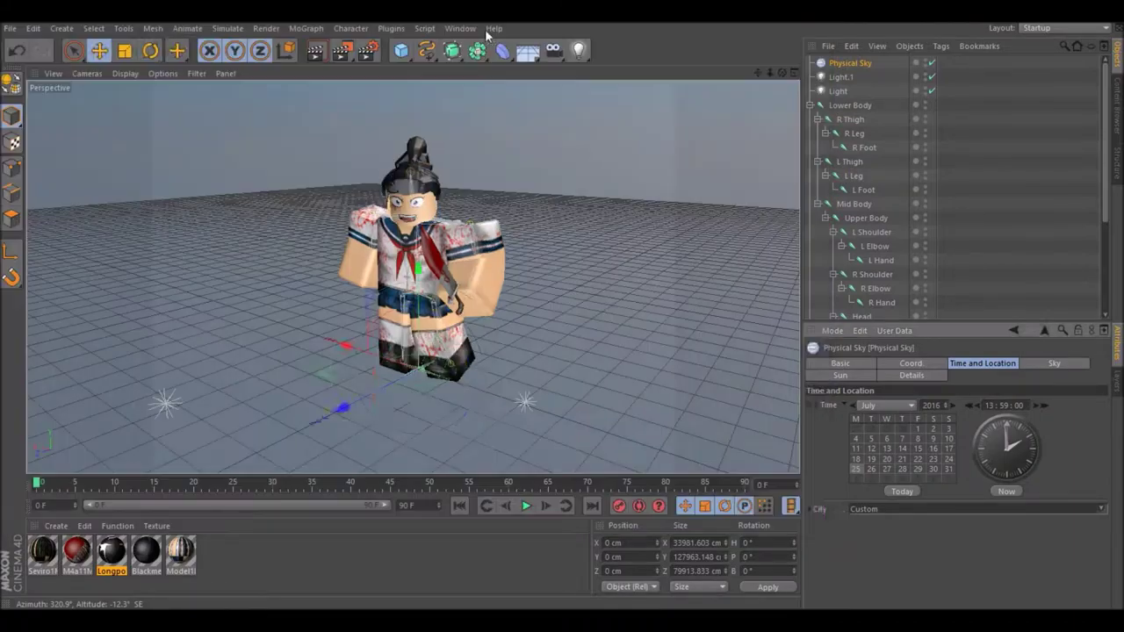
# Step: Rotate the Physical Sky to a heading of about -174° and test-render the scene
pyautogui.press('r')
pyautogui.moveTo(527, 373); pyautogui.dragTo(407, 320)
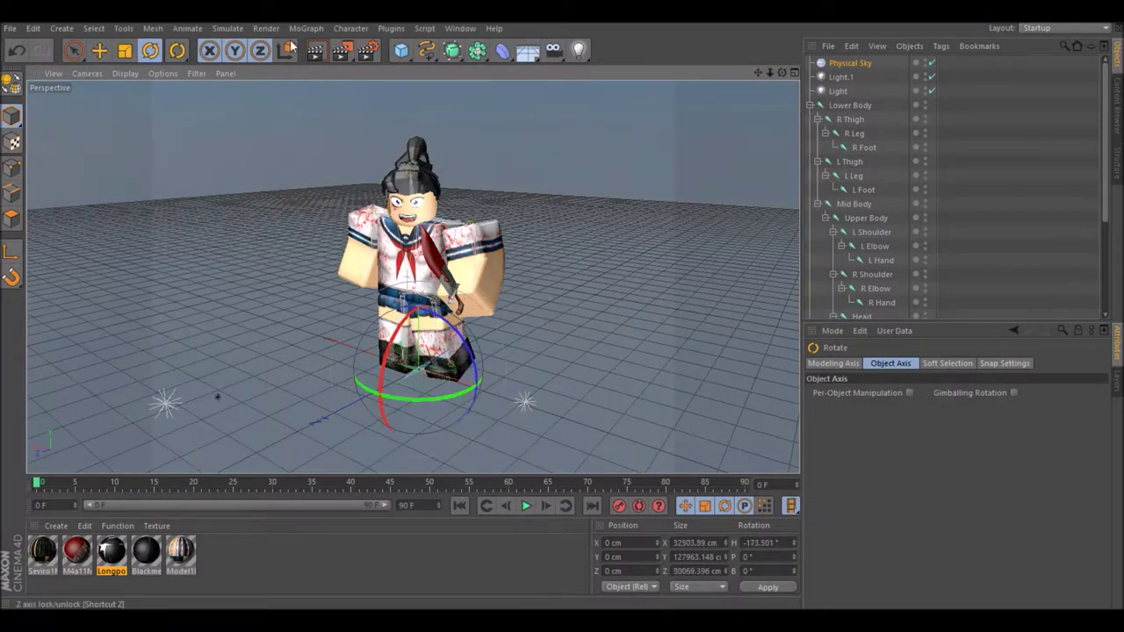
pyautogui.click(342, 51)
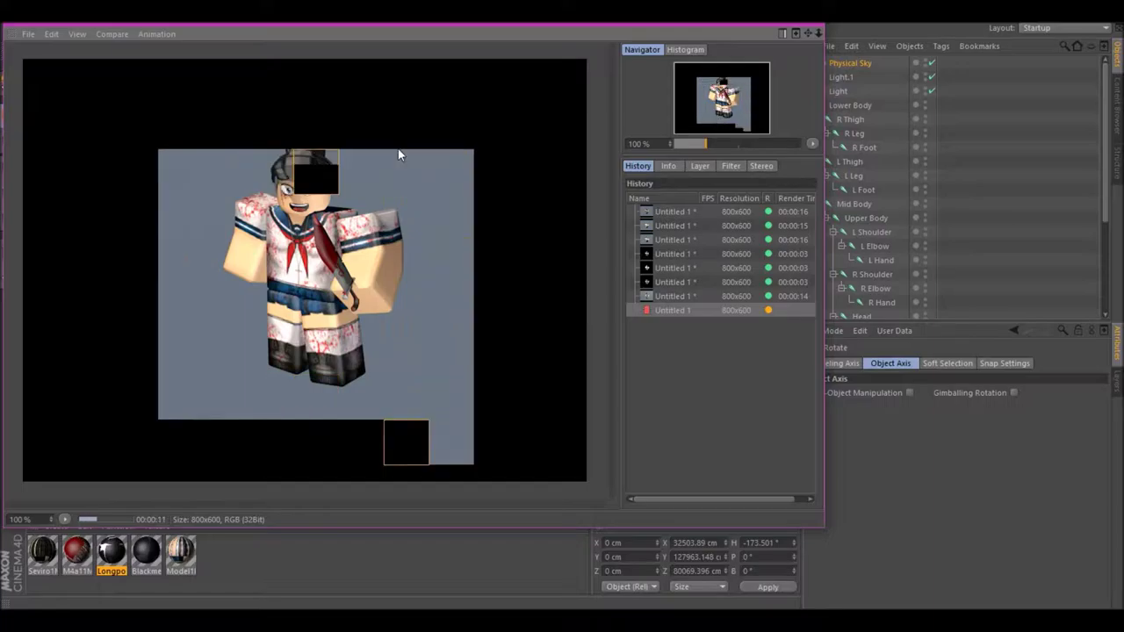
pyautogui.click(816, 24)
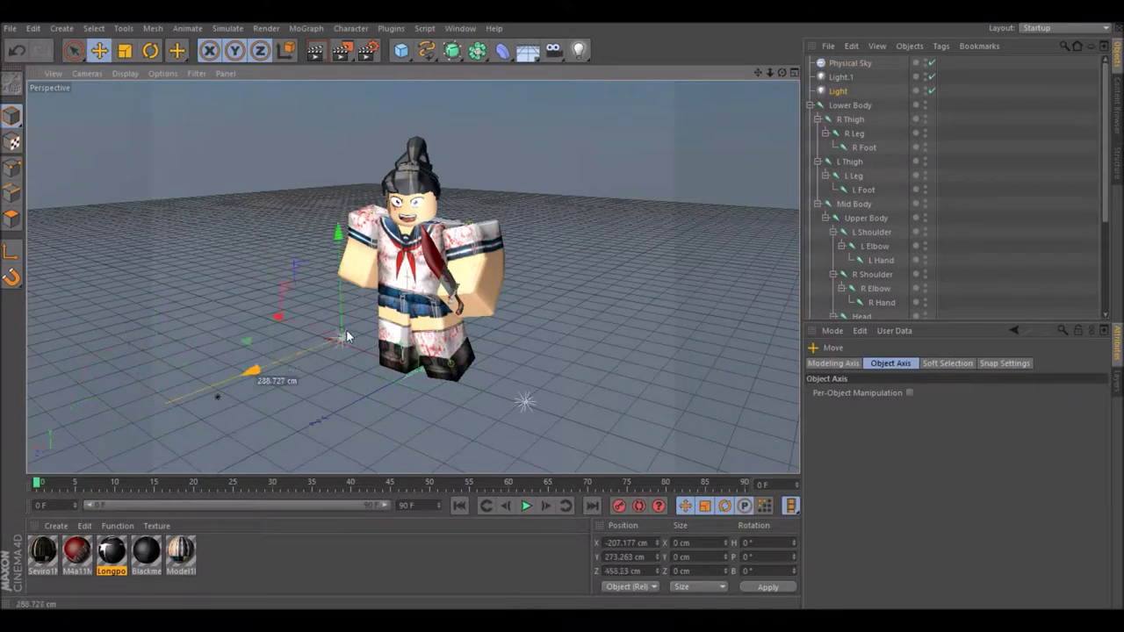
# Step: Move the first Omni light to about X -196, Y 463, Z 346 cm and test-render the scene
pyautogui.moveTo(357, 197); pyautogui.dragTo(369, 200)
pyautogui.hotkey('shift', 'r')
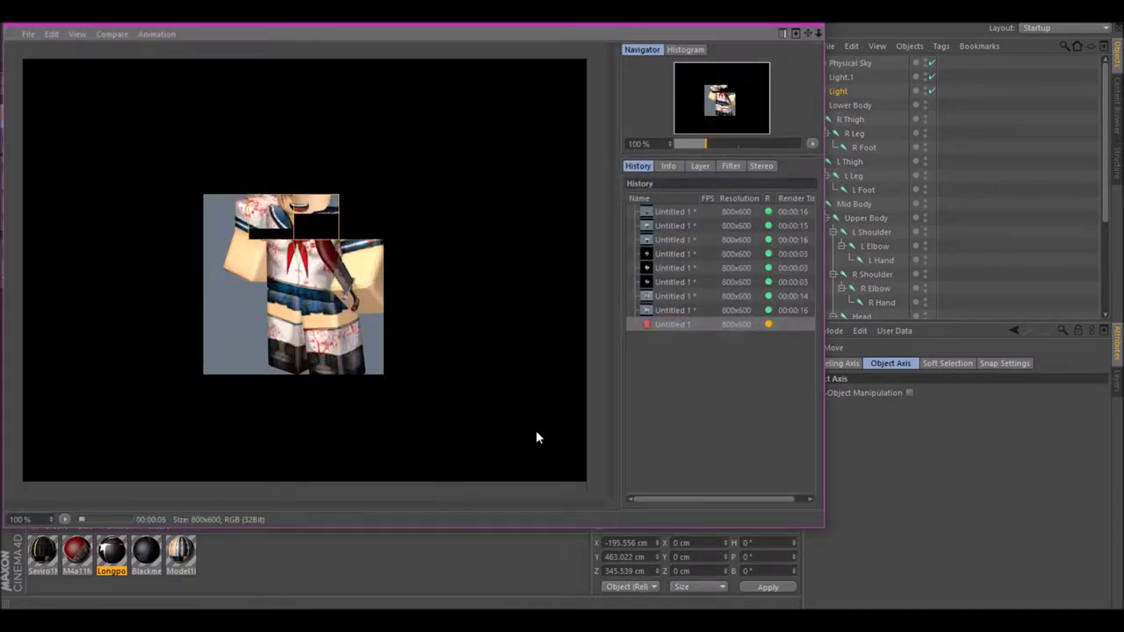
pyautogui.click(817, 33)
pyautogui.click(575, 361)
# Step: Move the first Omni light to about X -73, Z 297 cm and test-render from a more frontal view
pyautogui.moveTo(527, 396); pyautogui.dragTo(597, 391)
pyautogui.hotkey('shift', 'r')
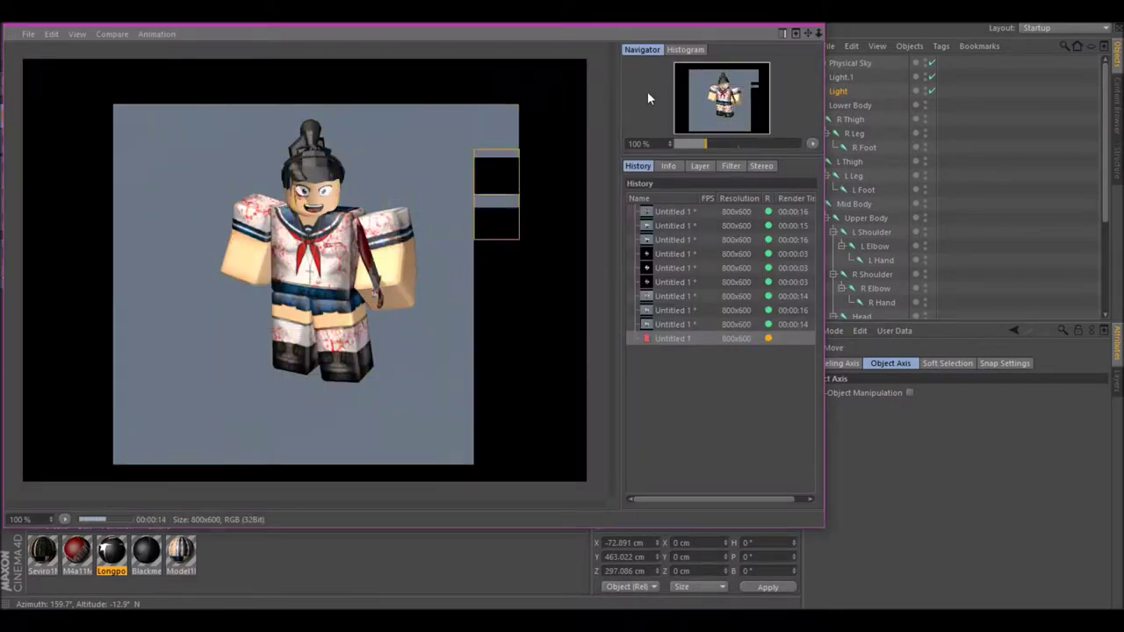
pyautogui.click(817, 33)
pyautogui.click(577, 363)
# Step: Rotate the Physical Sky to a heading of about -190° and test-render the scene
pyautogui.press('r')
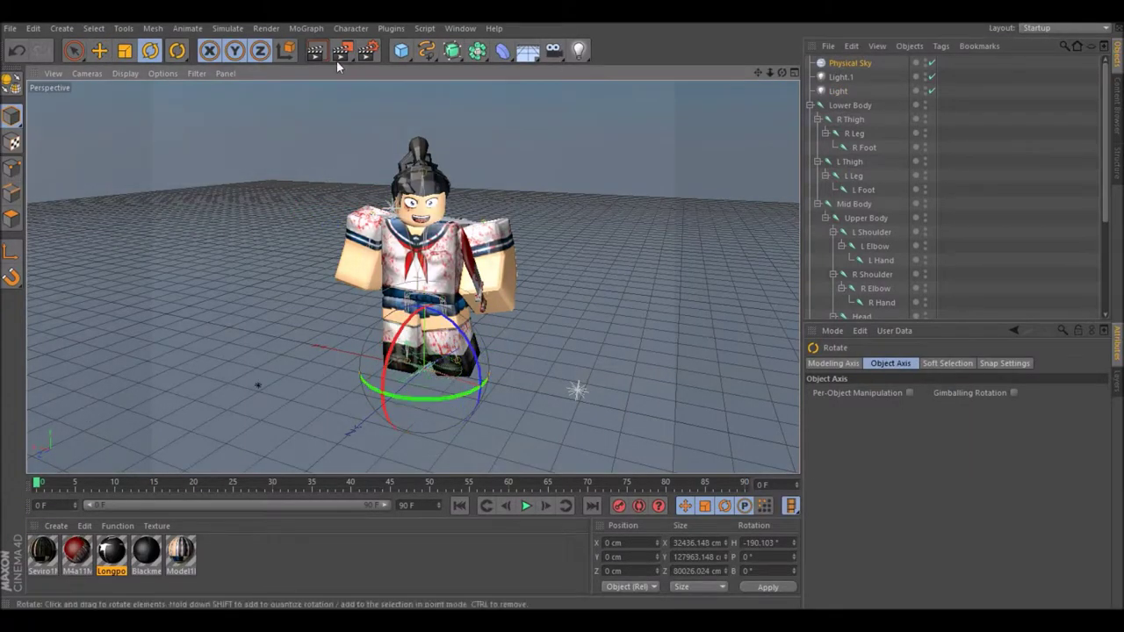
pyautogui.click(341, 51)
pyautogui.click(819, 28)
pyautogui.click(580, 365)
# Step: Rotate the Physical Sky to a heading of about -506°, test-rendering the scene to check the light
pyautogui.moveTo(421, 400); pyautogui.dragTo(517, 401)
pyautogui.moveTo(531, 271); pyautogui.dragTo(439, 389)
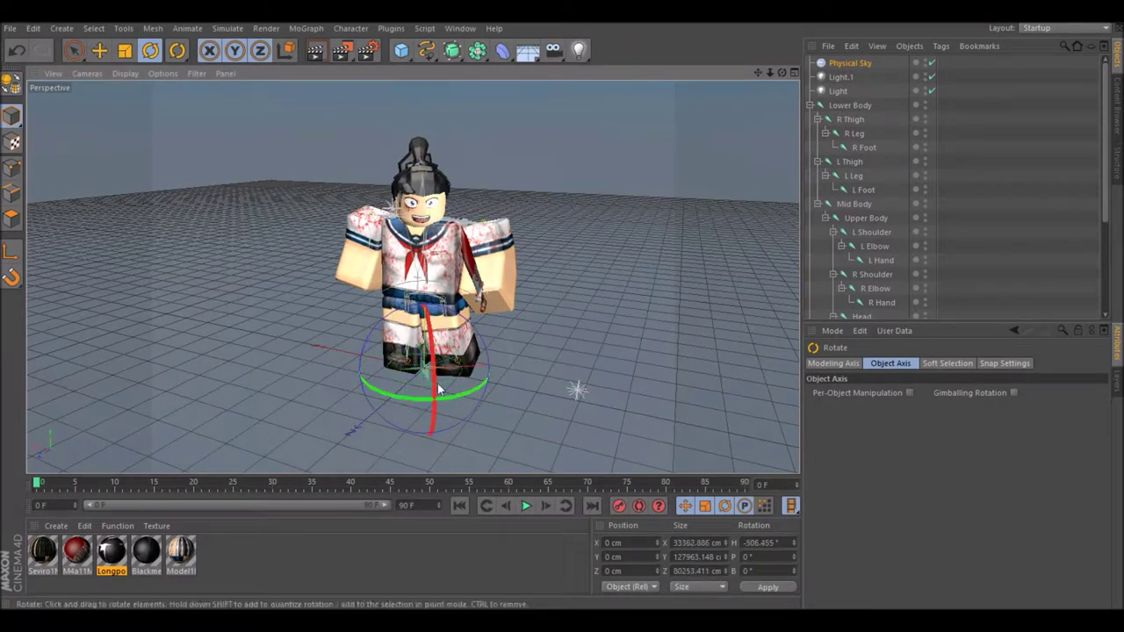
pyautogui.click(342, 51)
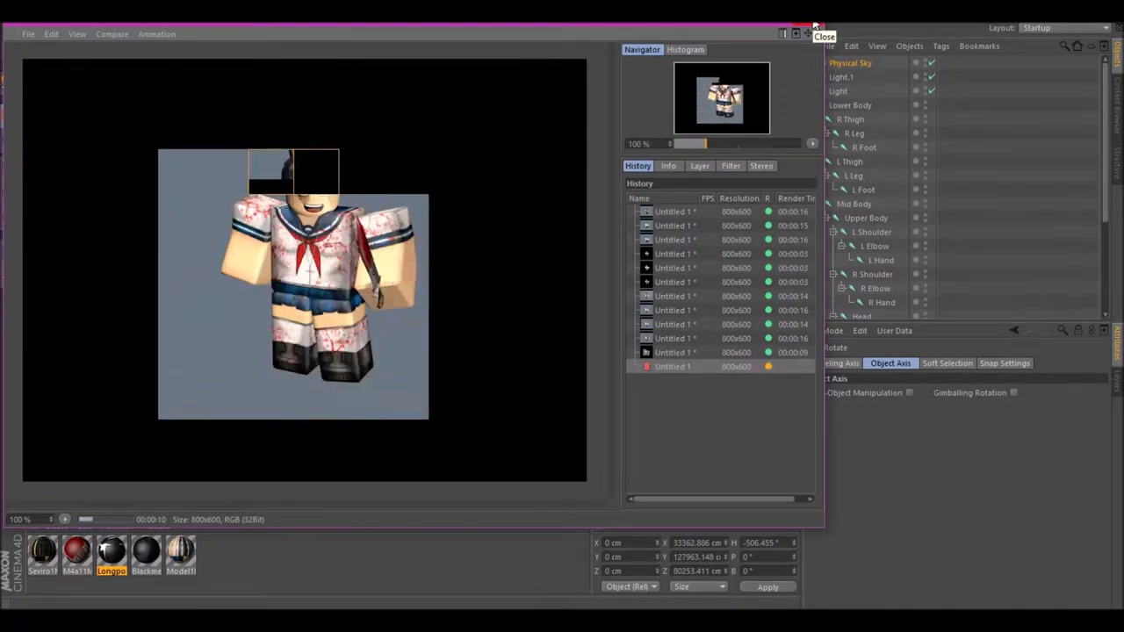
pyautogui.click(819, 33)
pyautogui.click(574, 364)
# Step: Tilt the Physical Sky to a pitch of about 52° and test-render the scene
pyautogui.moveTo(432, 378); pyautogui.dragTo(435, 427)
pyautogui.click(343, 51)
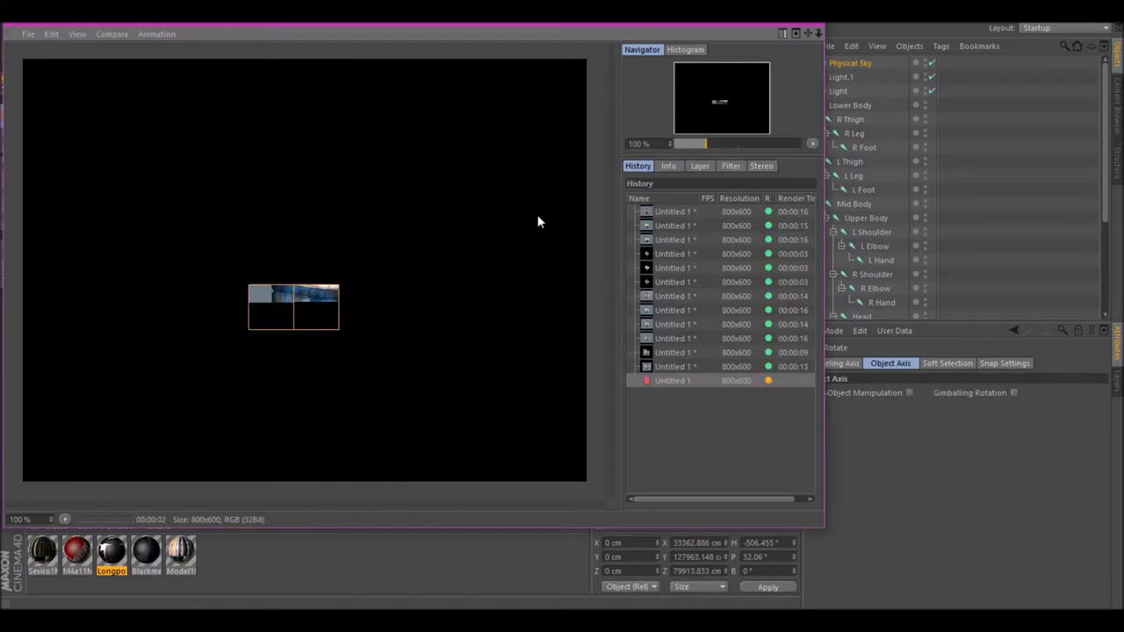
pyautogui.click(819, 32)
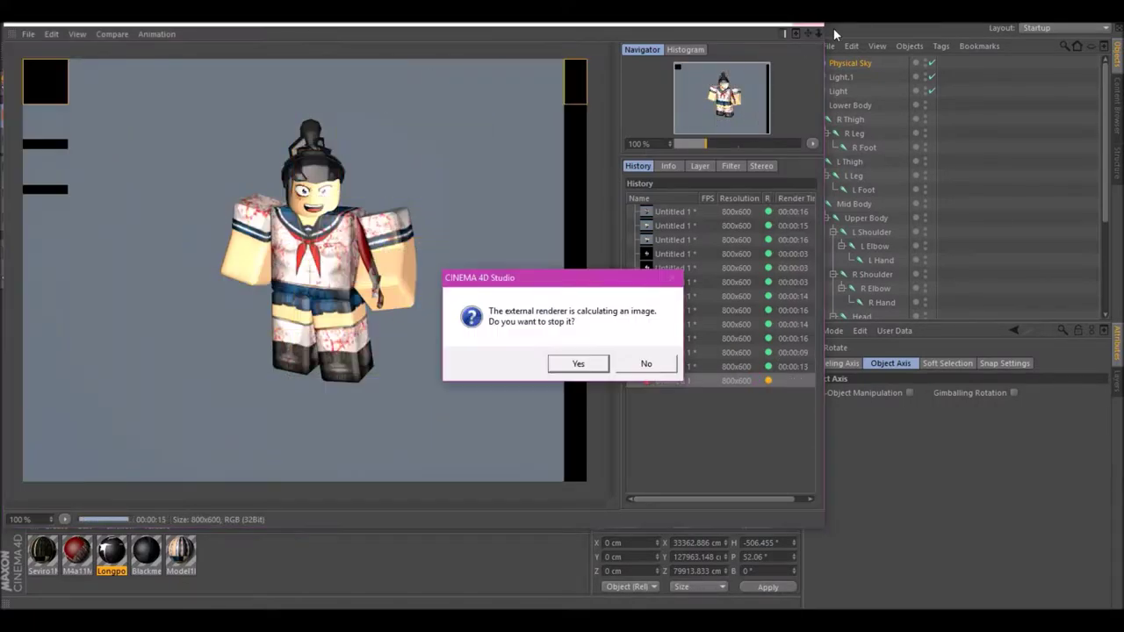
pyautogui.click(575, 361)
# Step: Set the Physical Sky's intensity to 75 %, rotate the sky, and test-render the scene
pyautogui.click(935, 364)
pyautogui.click(1054, 362)
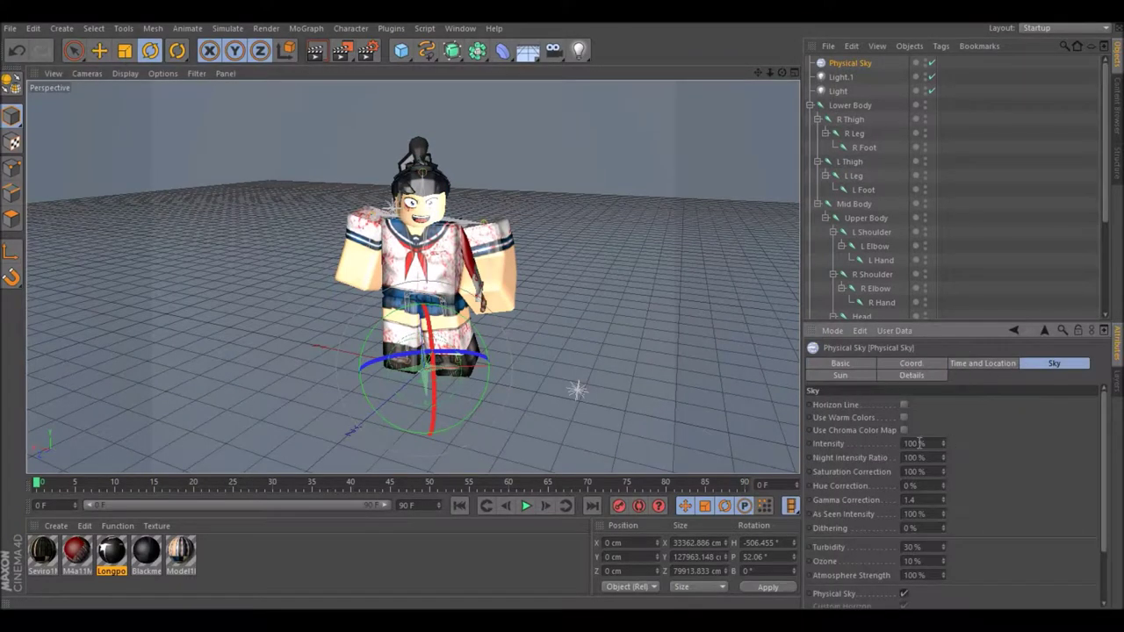
pyautogui.moveTo(422, 416); pyautogui.dragTo(360, 390)
pyautogui.hotkey('shift', 'r')
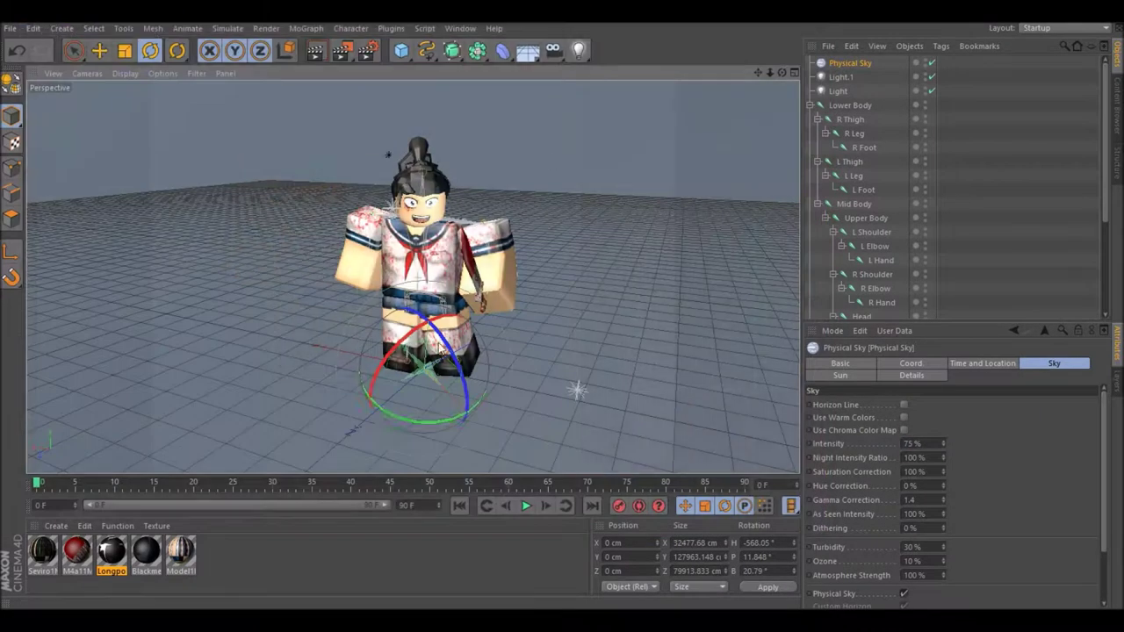
# Step: Rotate the Physical Sky to about -150° heading, 15° pitch and 1° bank, and render the scene
pyautogui.moveTo(413, 417); pyautogui.dragTo(471, 397)
pyautogui.click(343, 53)
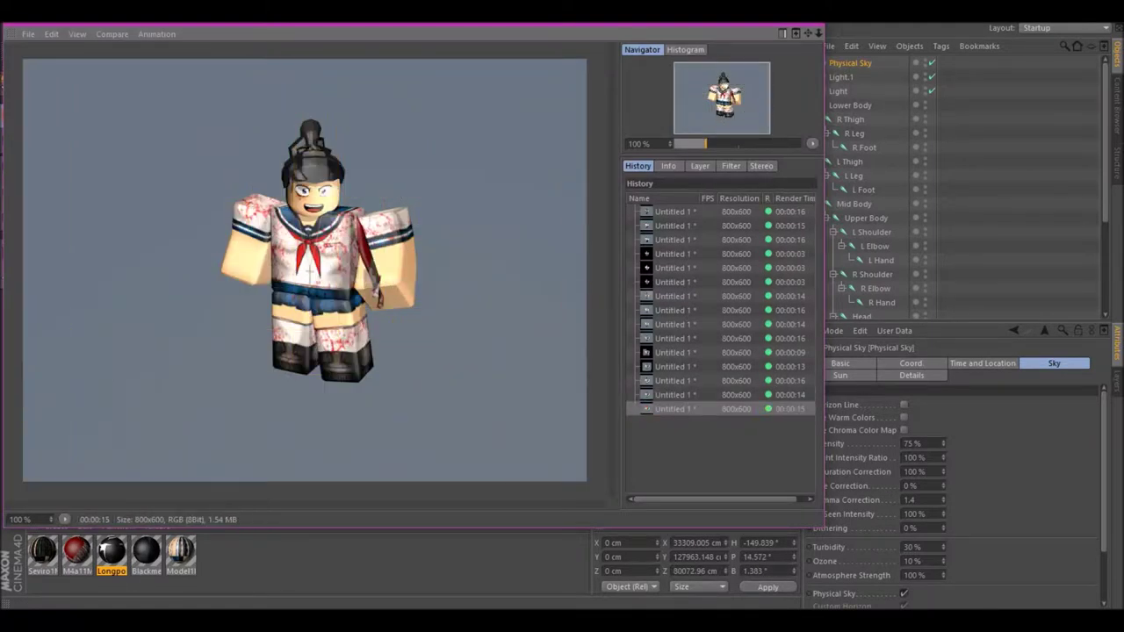
pyautogui.click(817, 32)
# Step: Frame the character more closely, check the render settings, and render the scene to the Picture Viewer
pyautogui.moveTo(773, 75); pyautogui.dragTo(151, 234)
pyautogui.hotkey('ctrl', 'b')
pyautogui.click(119, 77)
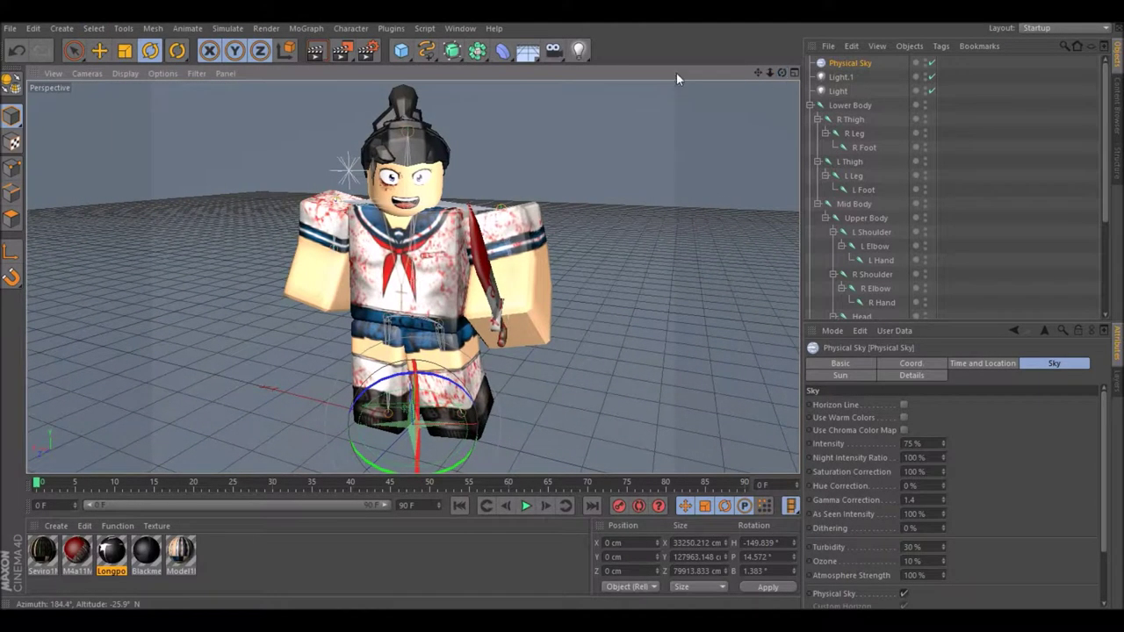
pyautogui.hotkey('shift', 'r')
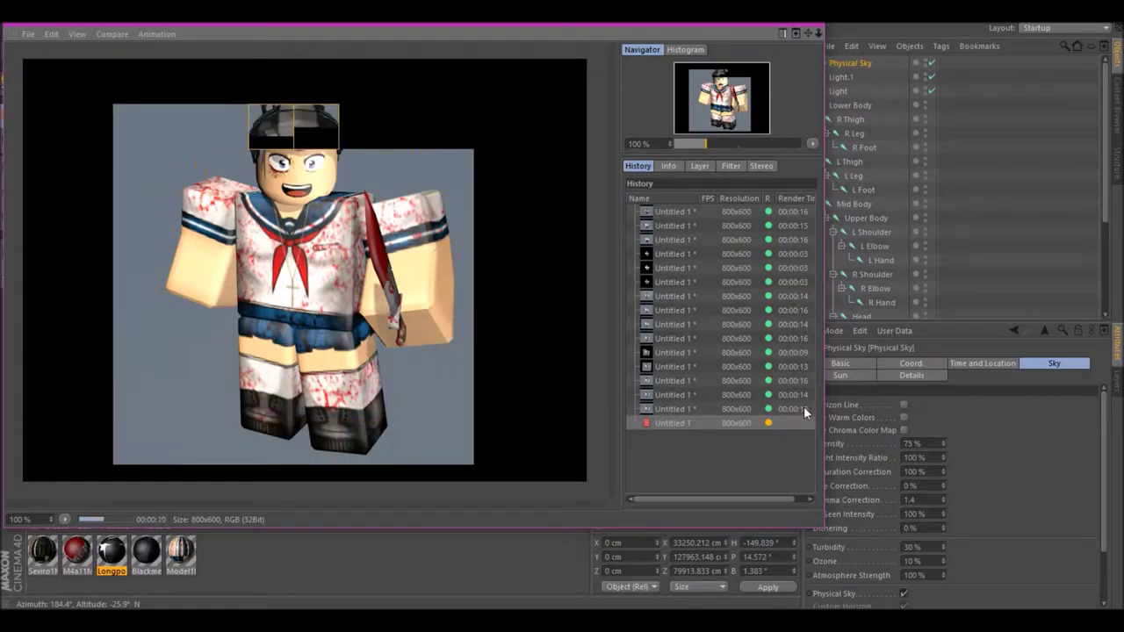
# Step: Save the close-up character render from the Picture Viewer's history as an image file
pyautogui.rightClick(694, 424)
pyautogui.click(770, 579)
pyautogui.click(764, 367)
pyautogui.click(746, 243)
pyautogui.click(746, 596)
pyautogui.click(439, 339)
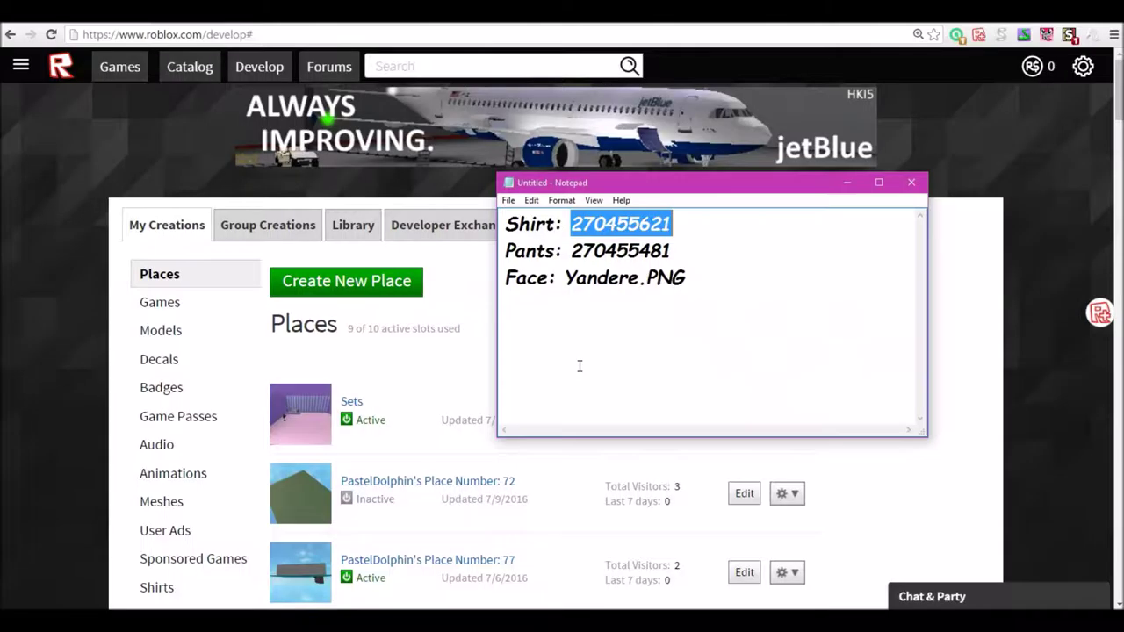
# Step: Close the notes over the web browser and run an image search for "Yandere Simulator school fanart" in a new tab
pyautogui.click(911, 182)
pyautogui.hotkey('ctrl', 't')
pyautogui.write('Yandere Simulator school fanart')
pyautogui.press('Return')
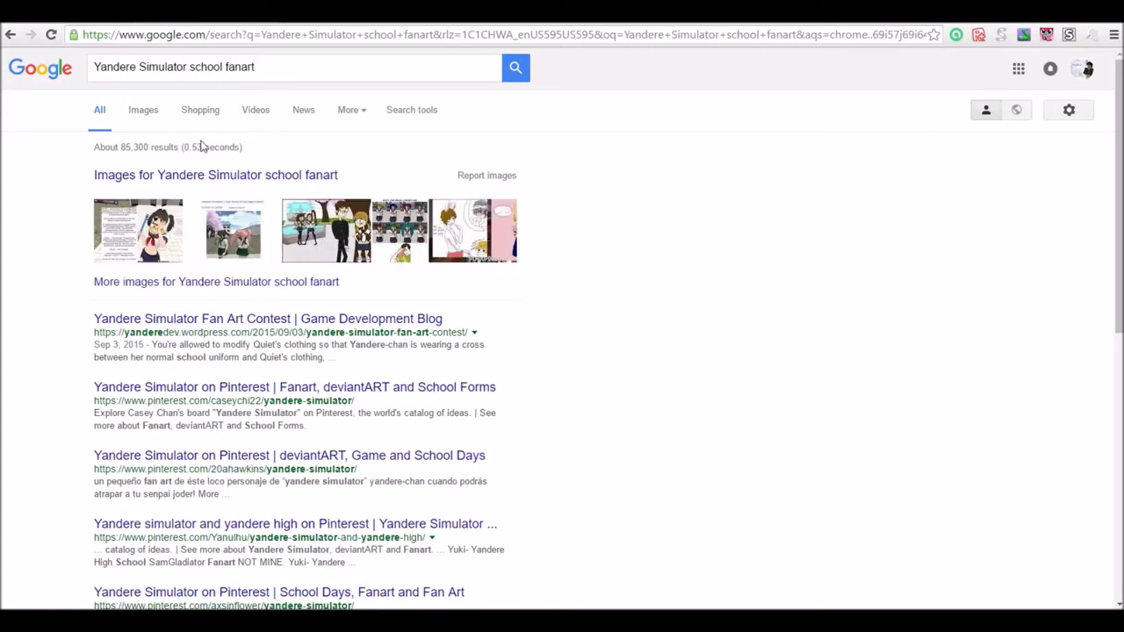
pyautogui.click(141, 110)
# Step: Change the image search to "Yandere Simulator school drawing" and browse the pictures for a background
pyautogui.doubleClick(237, 68)
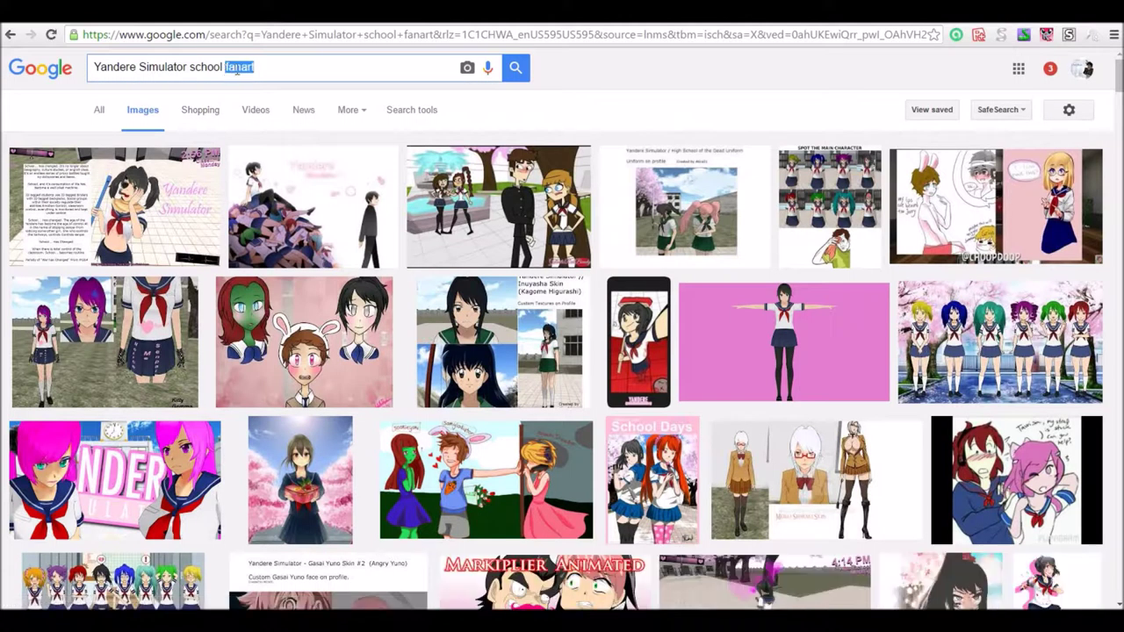
pyautogui.write('drawing')
pyautogui.press('Return')
pyautogui.scroll(-5, 351, 351)
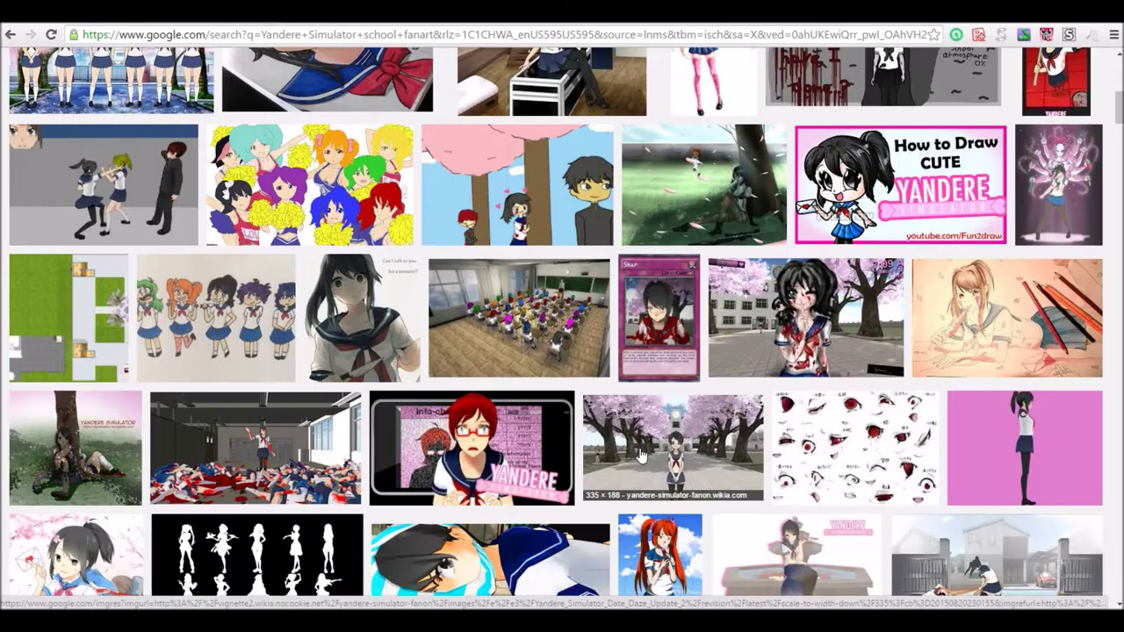
pyautogui.scroll(5, 351, 351)
# Step: Change the image search to "Yandere Simulator cherry blossom tree" and open the first tree picture
pyautogui.moveTo(254, 68); pyautogui.dragTo(191, 67)
pyautogui.write('cherry blossom tree')
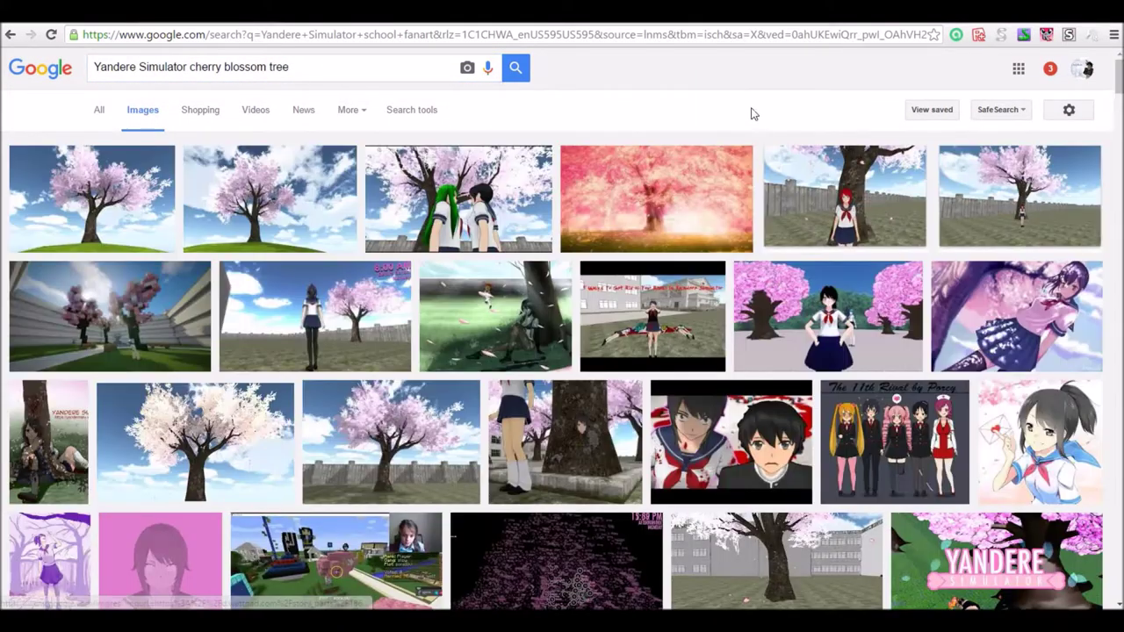
pyautogui.click(120, 217)
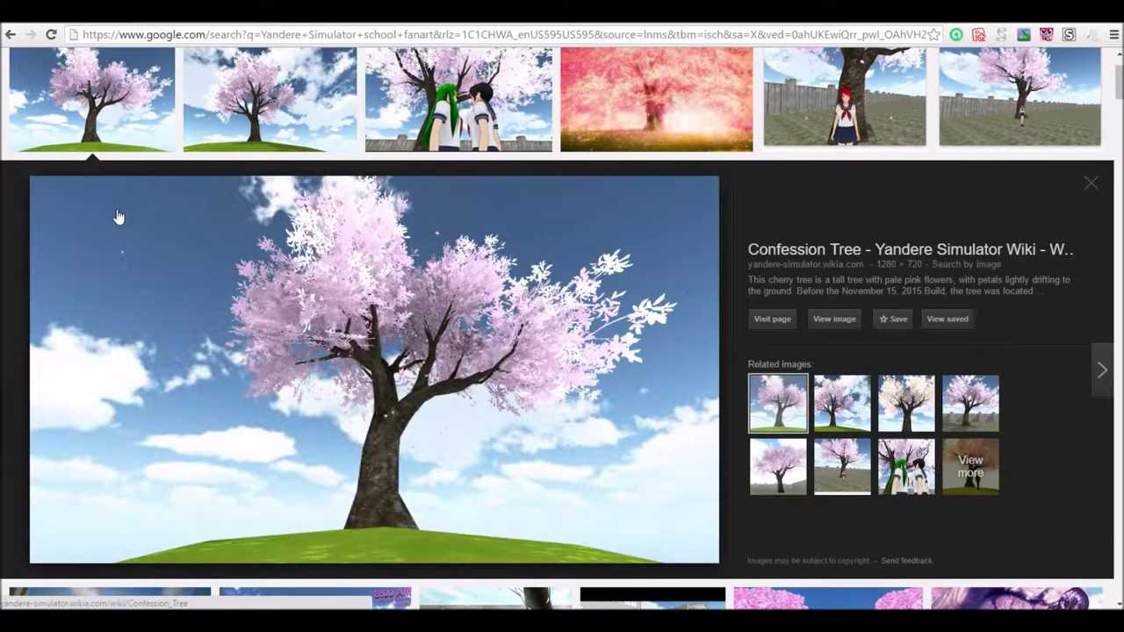
# Step: Save the cherry blossom tree picture to the Downloads folder as a PNG named "yandere tree"
pyautogui.rightClick(530, 312)
pyautogui.click(580, 436)
pyautogui.write('yandere tree')
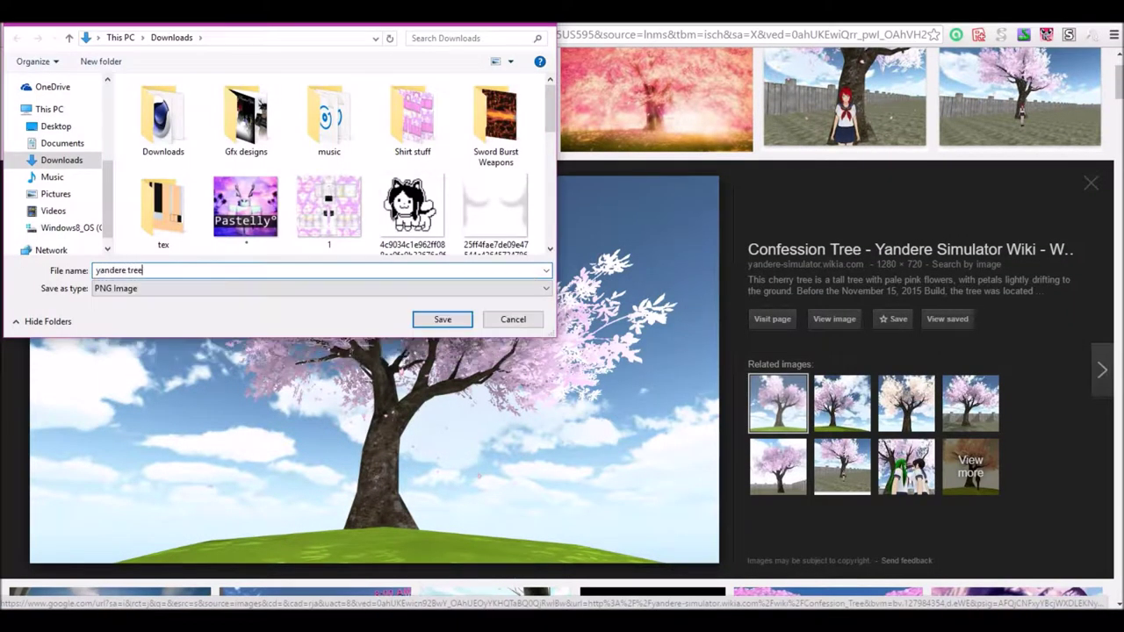
pyautogui.click(442, 319)
# Step: Switch to paint.net and open yandere tree.png from the Downloads folder
pyautogui.click(1113, 598)
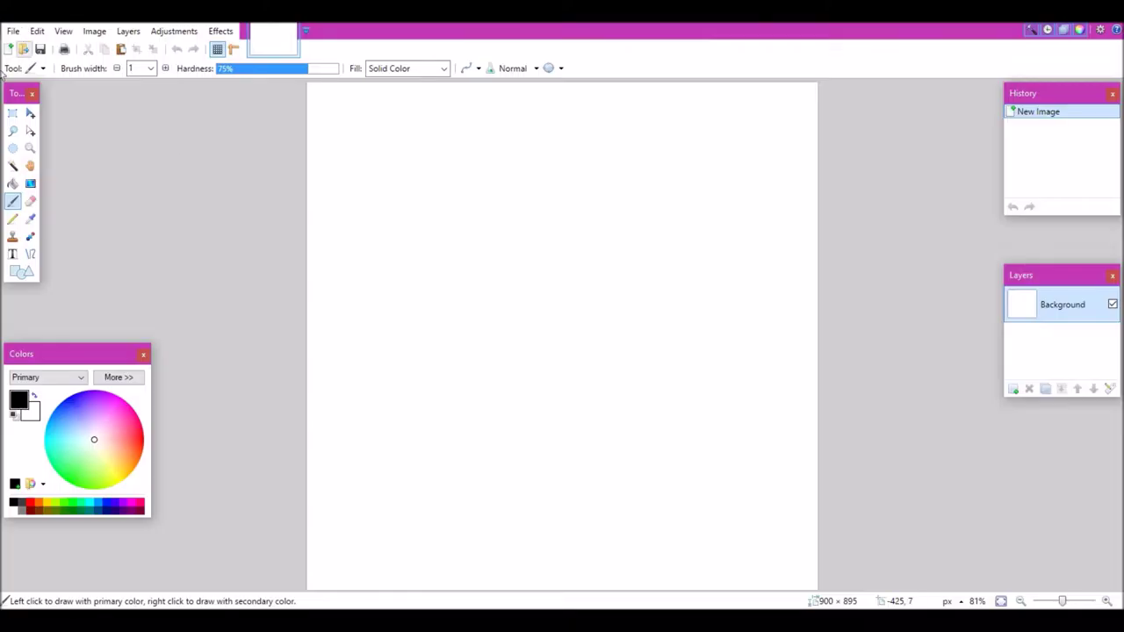
pyautogui.click(128, 30)
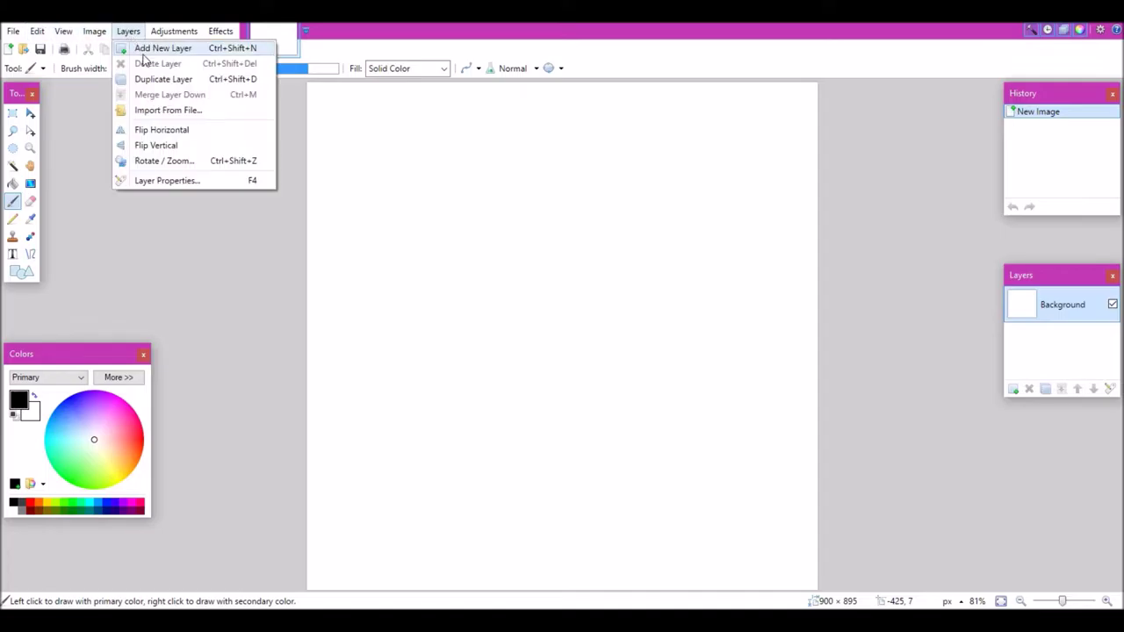
pyautogui.click(37, 63)
pyautogui.write('yandere tree.png')
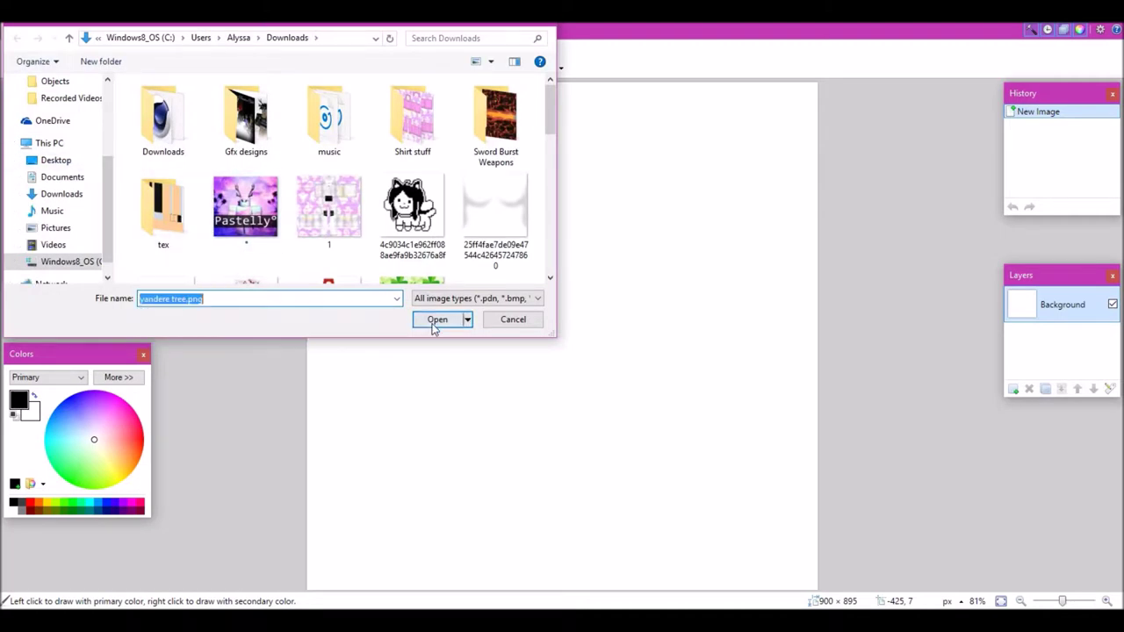
pyautogui.click(418, 320)
# Step: Select the tree picture with a rectangular selection and copy it
pyautogui.moveTo(315, 301); pyautogui.dragTo(319, 316)
pyautogui.moveTo(221, 81); pyautogui.dragTo(961, 587)
pyautogui.hotkey('ctrl', 'd')
pyautogui.moveTo(280, 82); pyautogui.dragTo(961, 587)
pyautogui.hotkey('ctrl', 'c')
# Step: Paste the tree into the blank 900 × 895 px image, keeping the canvas size, and scale it to fill the canvas
pyautogui.hotkey('ctrl', 'Tab')
pyautogui.hotkey('ctrl', 'v')
pyautogui.click(515, 409)
pyautogui.moveTo(632, 383); pyautogui.dragTo(562, 377)
pyautogui.moveTo(816, 491); pyautogui.dragTo(897, 319)
# Step: Open the saved character render from the Pictures folder
pyautogui.hotkey('ctrl', 'o')
pyautogui.click(53, 128)
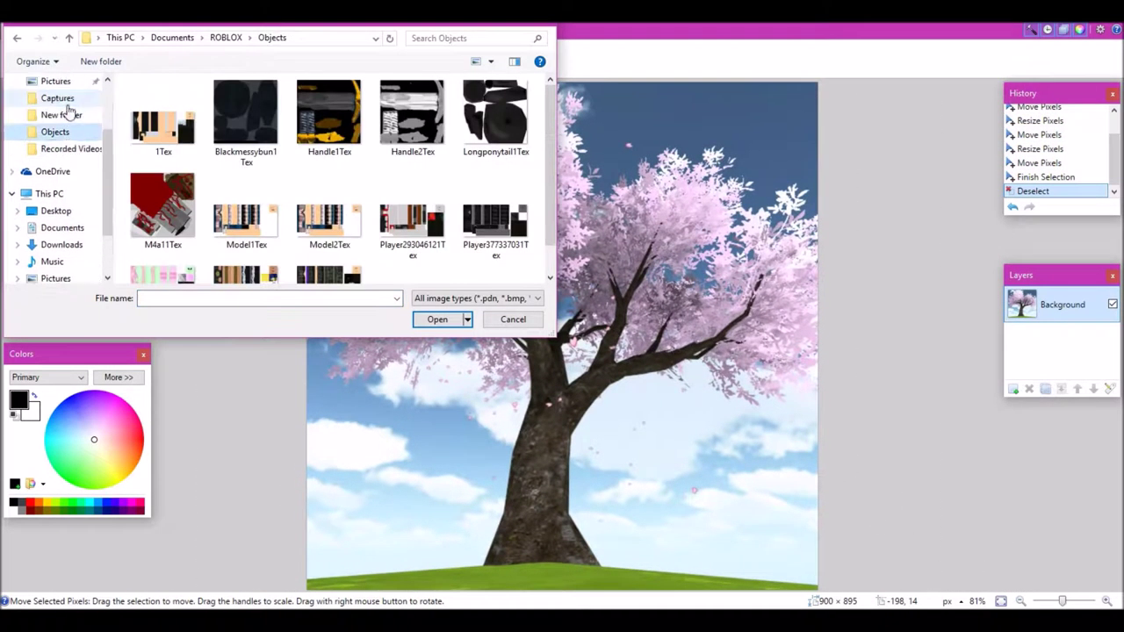
pyautogui.click(53, 81)
pyautogui.doubleClick(163, 115)
pyautogui.click(507, 189)
pyautogui.click(439, 320)
# Step: Paste the copied character render onto a new layer over the tree and scale it to about 1105 × 806 px
pyautogui.hotkey('ctrl', 'a')
pyautogui.hotkey('ctrl', 'c')
pyautogui.hotkey('ctrl', 'Tab')
pyautogui.hotkey('ctrl', 'v')
pyautogui.hotkey('ctrl', 'z')
pyautogui.hotkey('ctrl', 'shift', 'n')
pyautogui.hotkey('ctrl', 'v')
pyautogui.moveTo(758, 423); pyautogui.dragTo(933, 538)
pyautogui.moveTo(931, 88); pyautogui.dragTo(760, 205)
# Step: Paste the tree picture into a new 450 × 445 px image and position it with the trunk near the canvas's left edge
pyautogui.hotkey('ctrl', 'n')
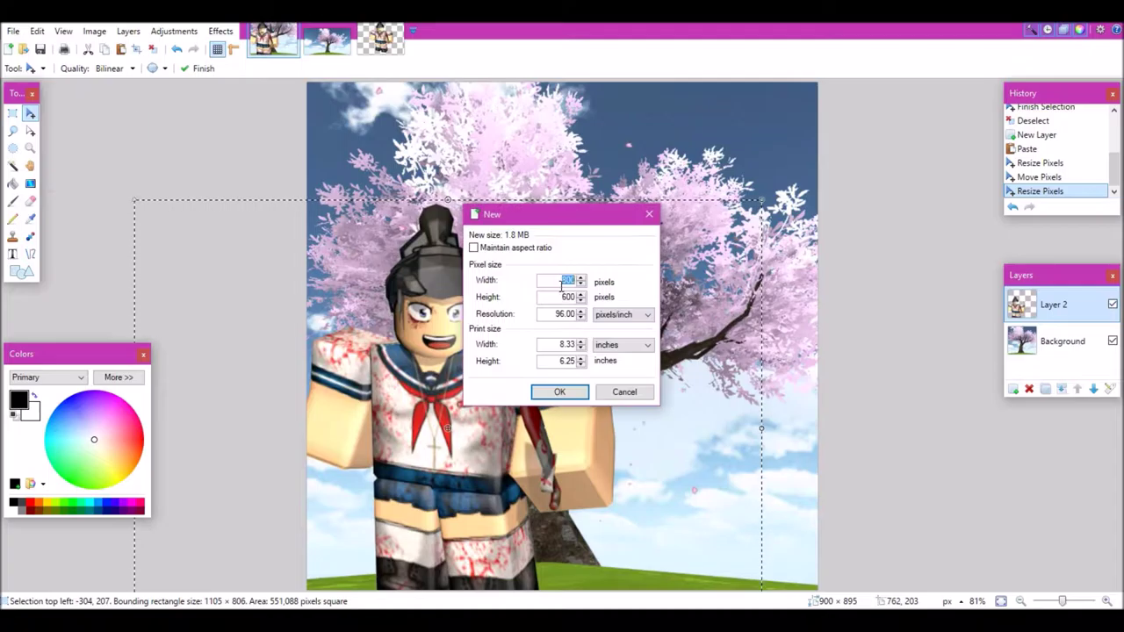
pyautogui.click(560, 393)
pyautogui.hotkey('ctrl', 'Tab')
pyautogui.hotkey('ctrl', 'c')
pyautogui.hotkey('ctrl', 'shift', 'Tab')
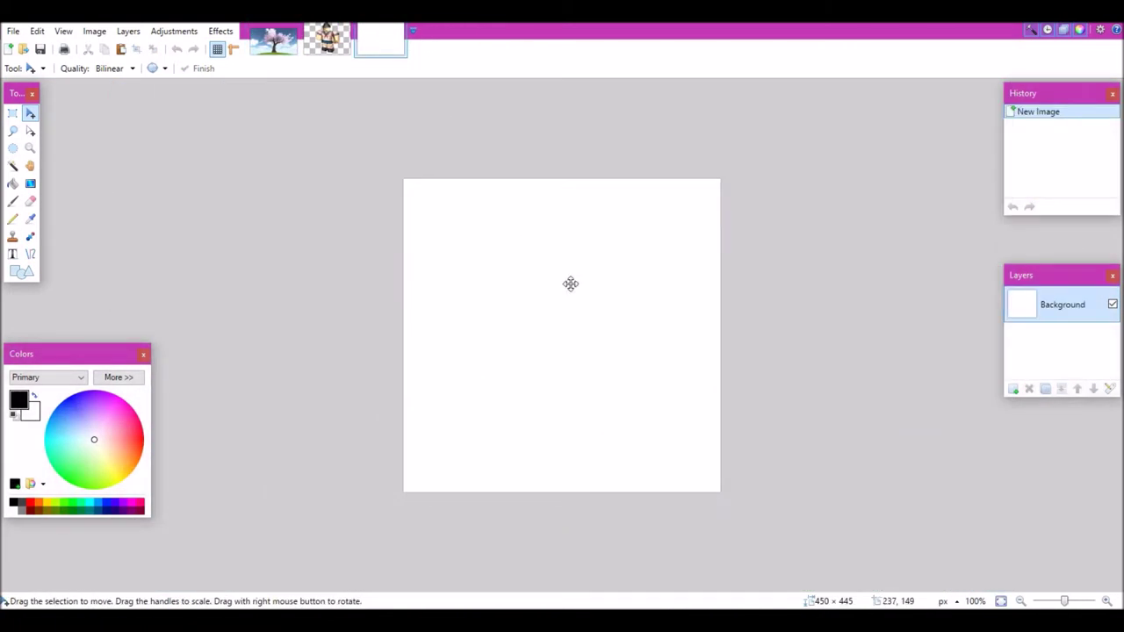
pyautogui.hotkey('ctrl', 'v')
pyautogui.moveTo(722, 442); pyautogui.dragTo(522, 301)
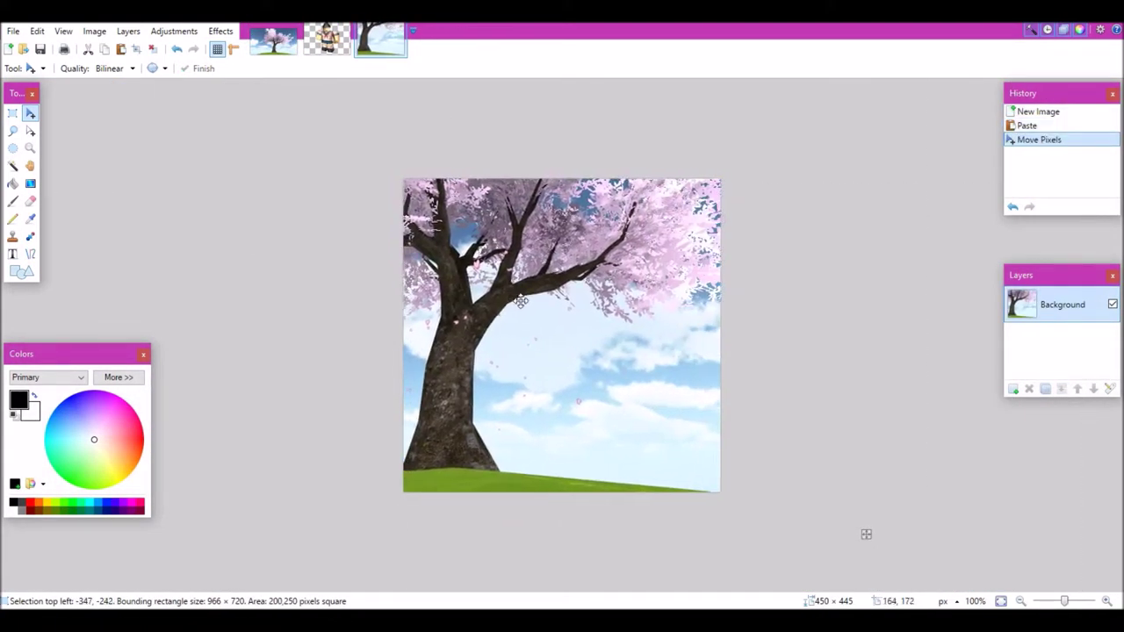
# Step: Change the tree layer's blend mode and mute its colors with a Hue / Saturation adjustment
pyautogui.click(129, 30)
pyautogui.click(158, 197)
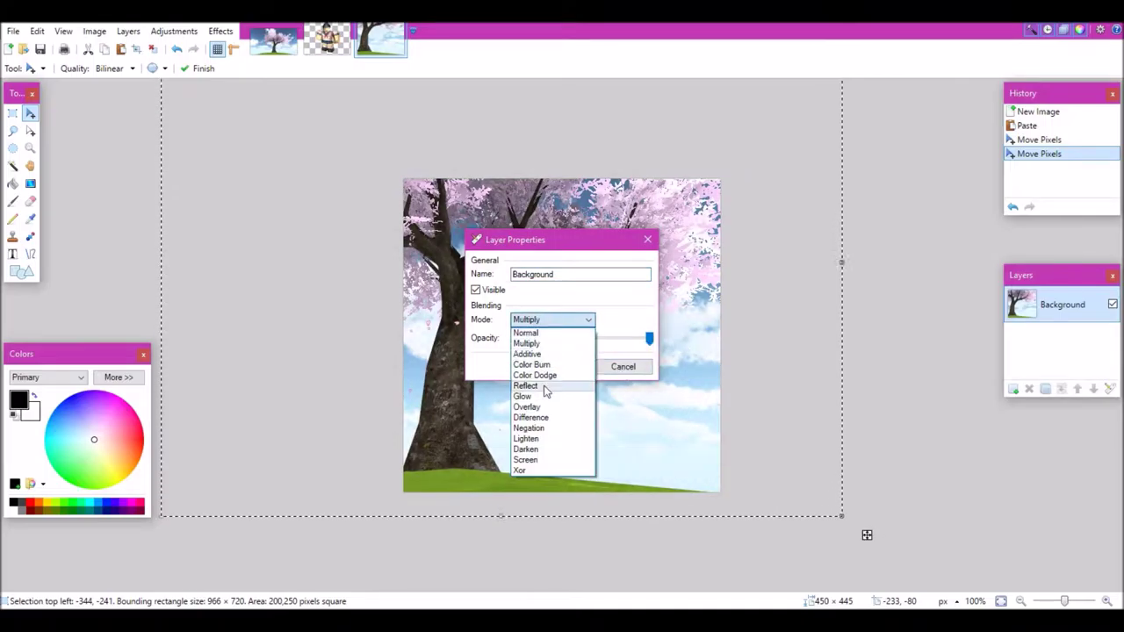
pyautogui.hotkey('ctrl', 'shift', 'u')
pyautogui.moveTo(687, 282); pyautogui.dragTo(691, 319)
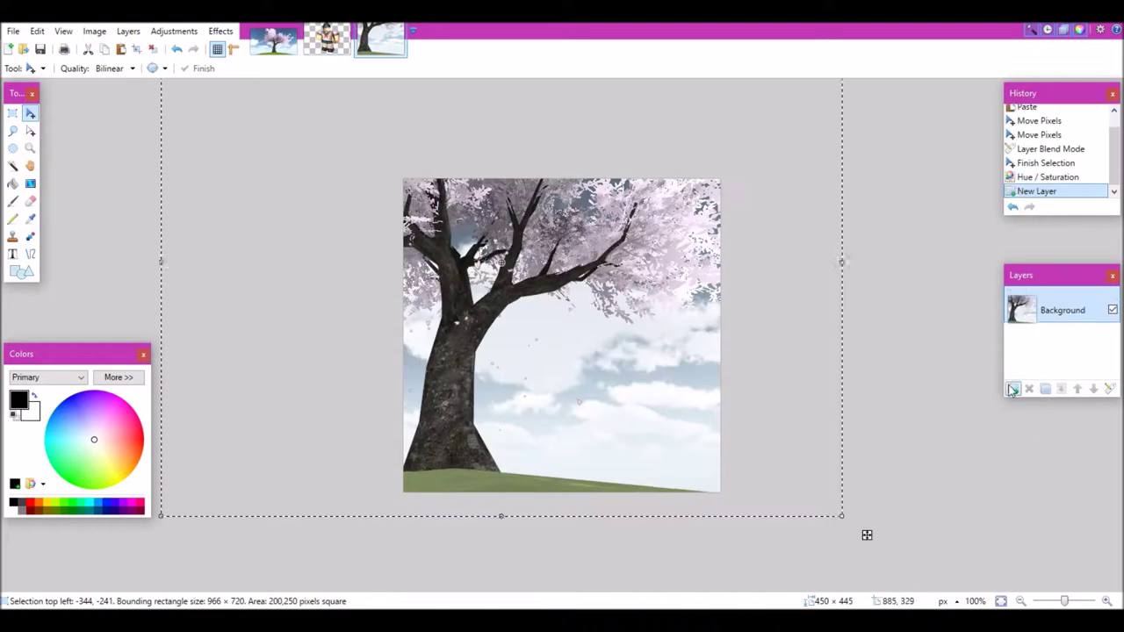
# Step: Paste the character render onto a new layer, scaled and placed in front of the trunk, and add an empty layer above it
pyautogui.hotkey('ctrl', 'v')
pyautogui.moveTo(912, 513); pyautogui.dragTo(845, 511)
pyautogui.moveTo(905, 570)
pyautogui.mouseDown()
pyautogui.moveTo(758, 465)
pyautogui.moveTo(735, 562)
pyautogui.moveTo(700, 532)
pyautogui.mouseUp()
pyautogui.hotkey('ctrl', 'shift', 'n')
pyautogui.hotkey('ctrl', 'd')
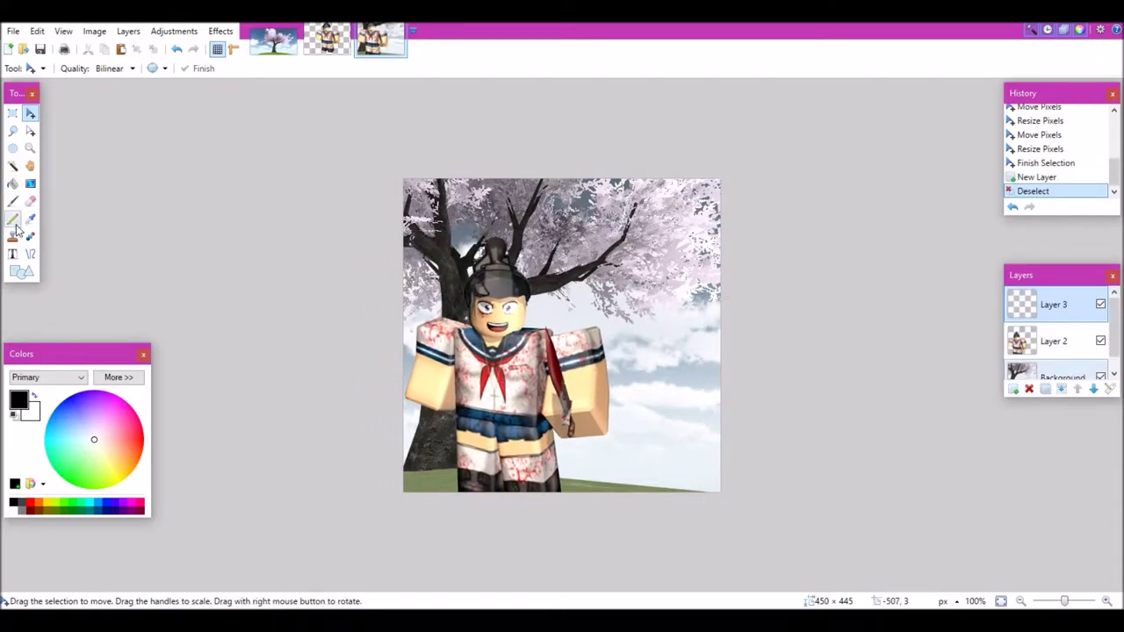
# Step: Try painting the canvas's upper-left edge dark red with a 70 px paintbrush at 75% hardness
pyautogui.click(12, 201)
pyautogui.click(151, 68)
pyautogui.click(139, 347)
pyautogui.click(130, 437)
pyautogui.click(119, 376)
pyautogui.click(203, 502)
pyautogui.moveTo(406, 217); pyautogui.dragTo(411, 195)
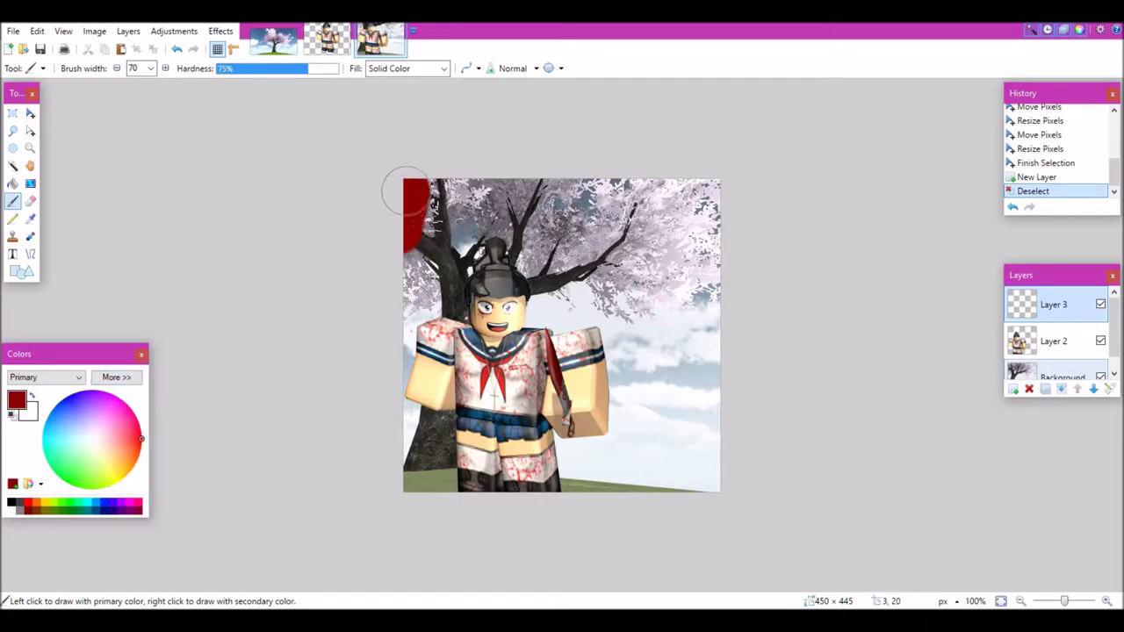
pyautogui.hotkey('ctrl', 'z')
pyautogui.click(266, 354)
pyautogui.moveTo(411, 259); pyautogui.dragTo(402, 224)
# Step: Paint a dark red (380000) border around the canvas edges with a 150 px brush on the empty layer
pyautogui.click(1079, 31)
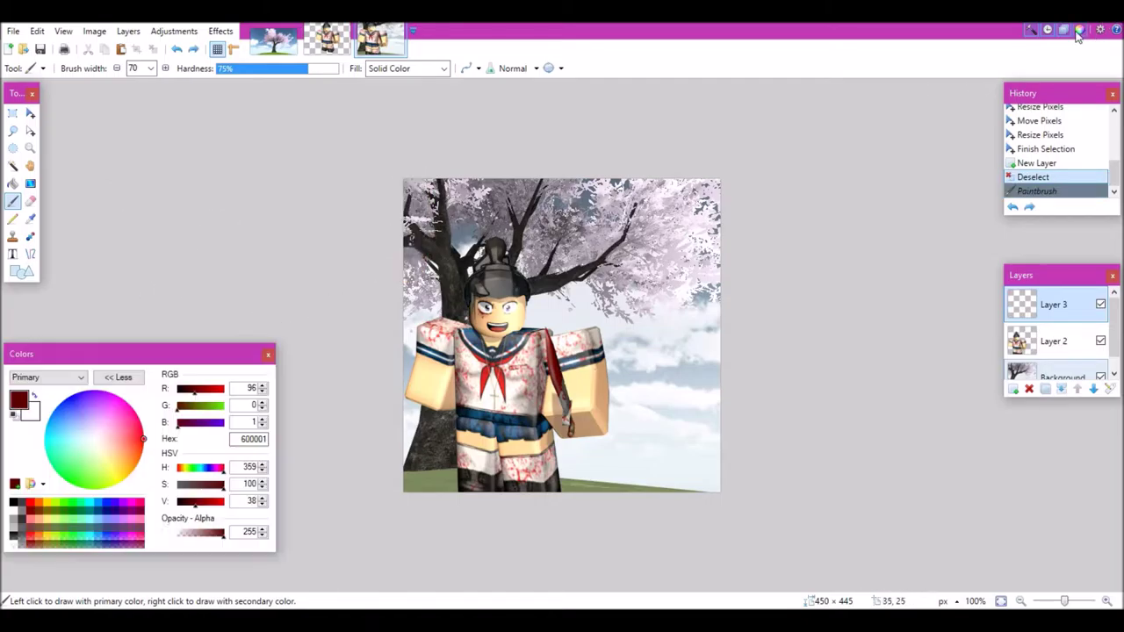
pyautogui.click(151, 68)
pyautogui.click(140, 156)
pyautogui.moveTo(391, 193)
pyautogui.mouseDown()
pyautogui.moveTo(460, 167)
pyautogui.moveTo(635, 167)
pyautogui.moveTo(728, 193)
pyautogui.moveTo(731, 370)
pyautogui.moveTo(714, 491)
pyautogui.moveTo(498, 512)
pyautogui.moveTo(427, 484)
pyautogui.moveTo(378, 228)
pyautogui.mouseUp()
# Step: Soften the painted dark red border with a Gaussian Blur
pyautogui.click(128, 31)
pyautogui.click(154, 180)
pyautogui.click(556, 367)
pyautogui.click(220, 30)
pyautogui.moveTo(238, 63)
pyautogui.click(326, 80)
pyautogui.moveTo(791, 252); pyautogui.dragTo(843, 257)
pyautogui.click(910, 275)
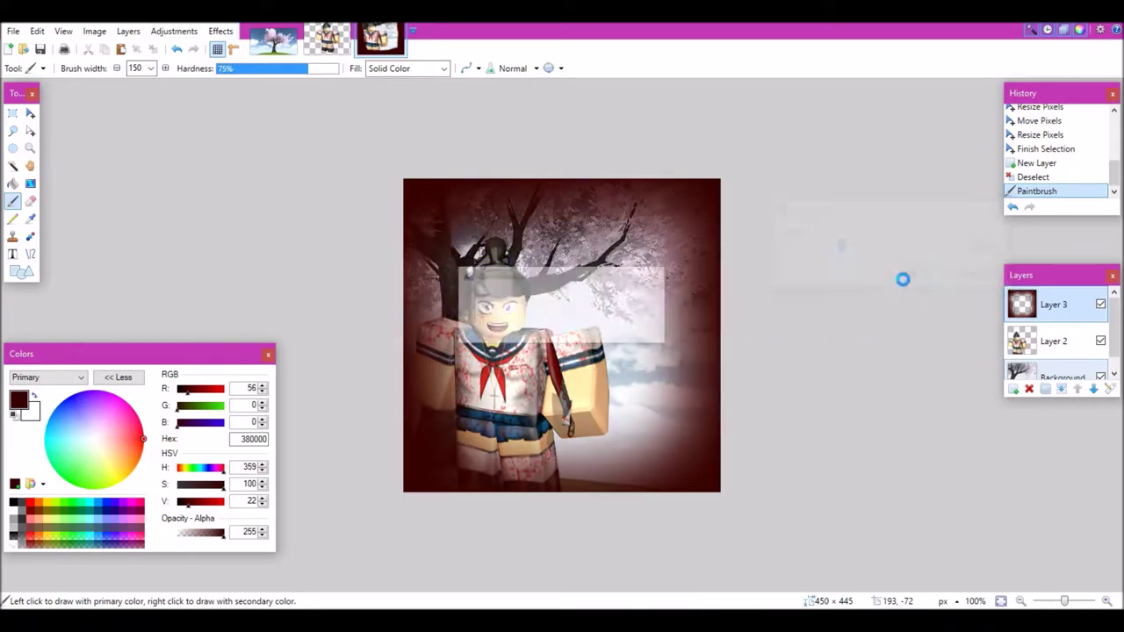
# Step: Create a new 450 × 445 px image and fill it entirely with dark red (380000)
pyautogui.click(13, 31)
pyautogui.click(27, 45)
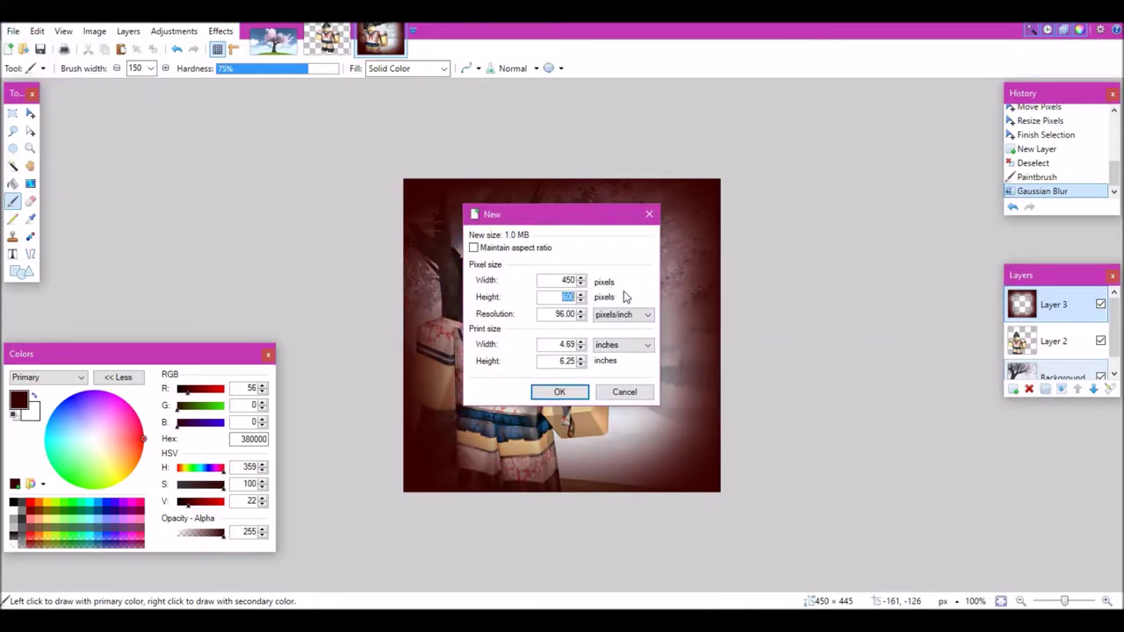
pyautogui.click(559, 392)
pyautogui.press('s')
pyautogui.moveTo(395, 171); pyautogui.dragTo(811, 515)
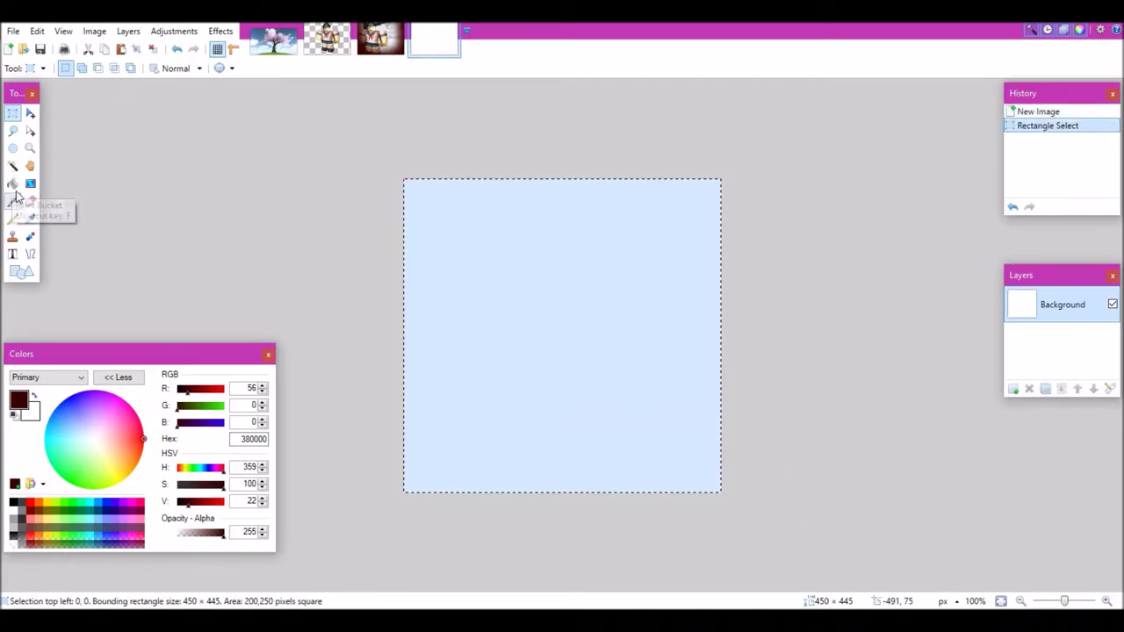
pyautogui.click(12, 183)
pyautogui.click(606, 371)
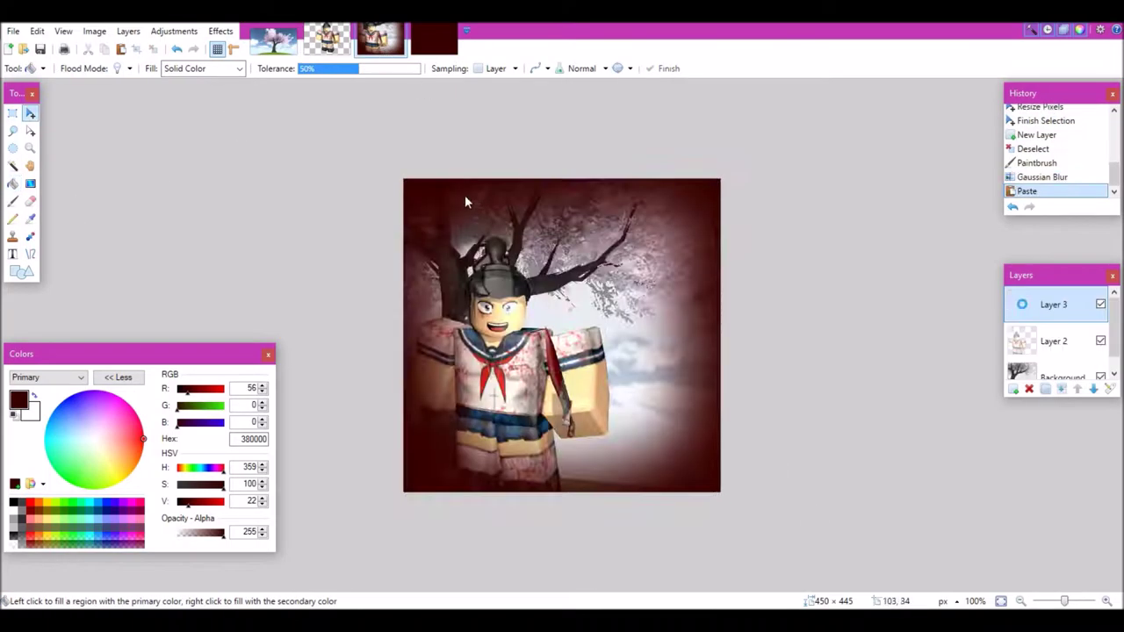
# Step: Paste the dark red fill onto a new layer above the painted border and lower the layer's opacity
pyautogui.hotkey('ctrl', 'v')
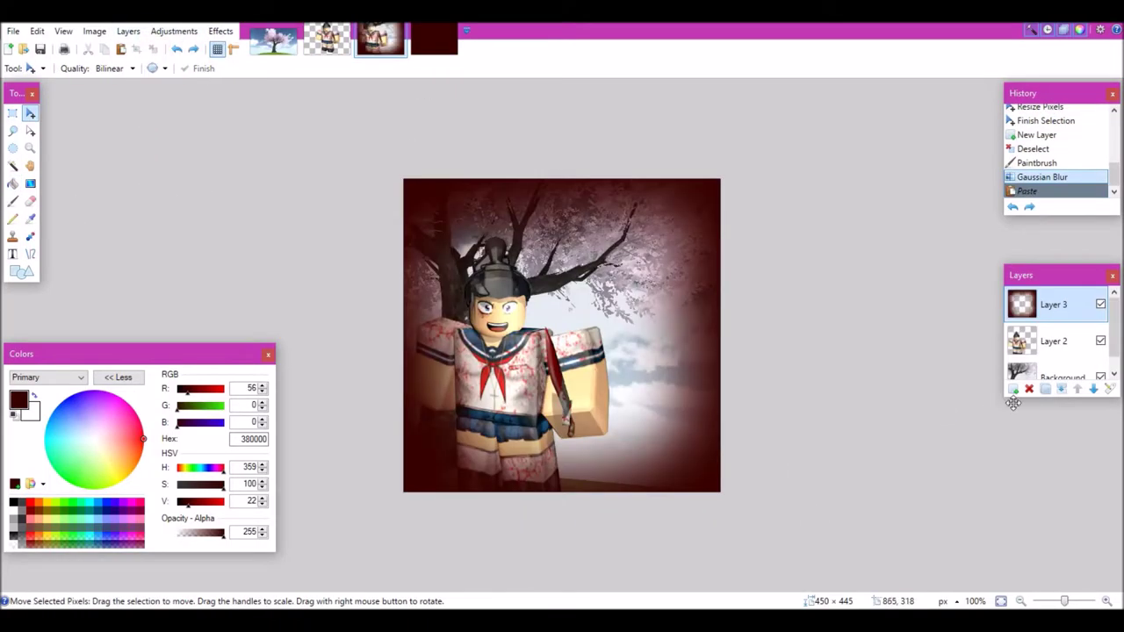
pyautogui.click(128, 31)
pyautogui.click(166, 181)
pyautogui.moveTo(653, 332); pyautogui.dragTo(632, 332)
pyautogui.moveTo(553, 234); pyautogui.dragTo(827, 221)
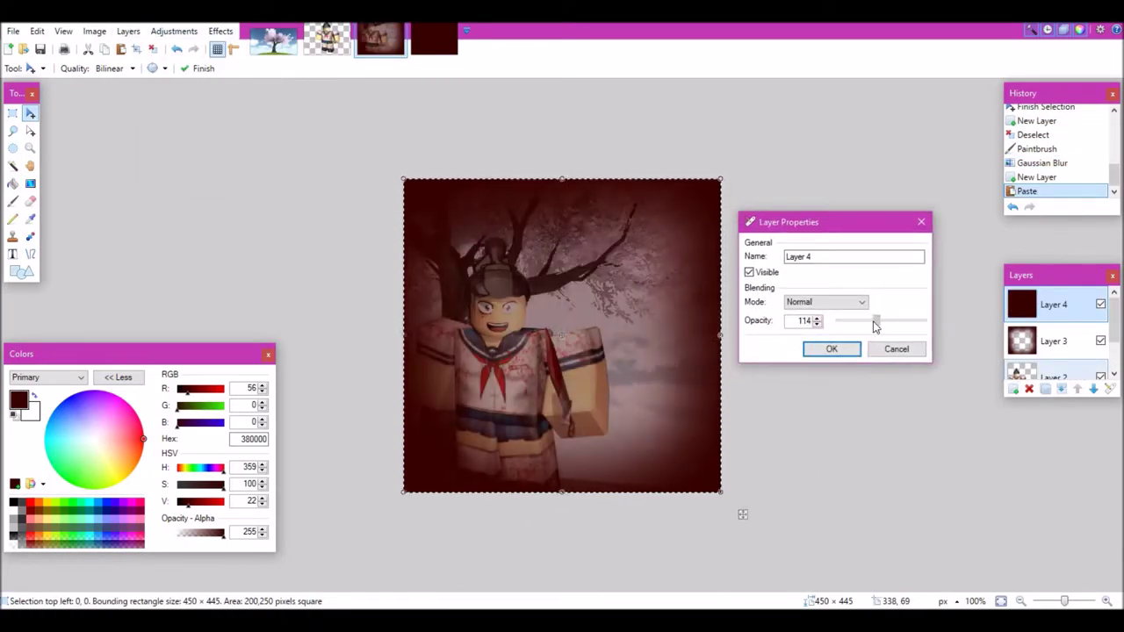
pyautogui.moveTo(876, 320); pyautogui.dragTo(870, 327)
pyautogui.click(869, 326)
# Step: Set the dark red fill layer's blend mode to Multiply and its opacity to 60
pyautogui.click(825, 301)
pyautogui.click(826, 439)
pyautogui.scroll(5, 825, 301)
pyautogui.click(825, 301)
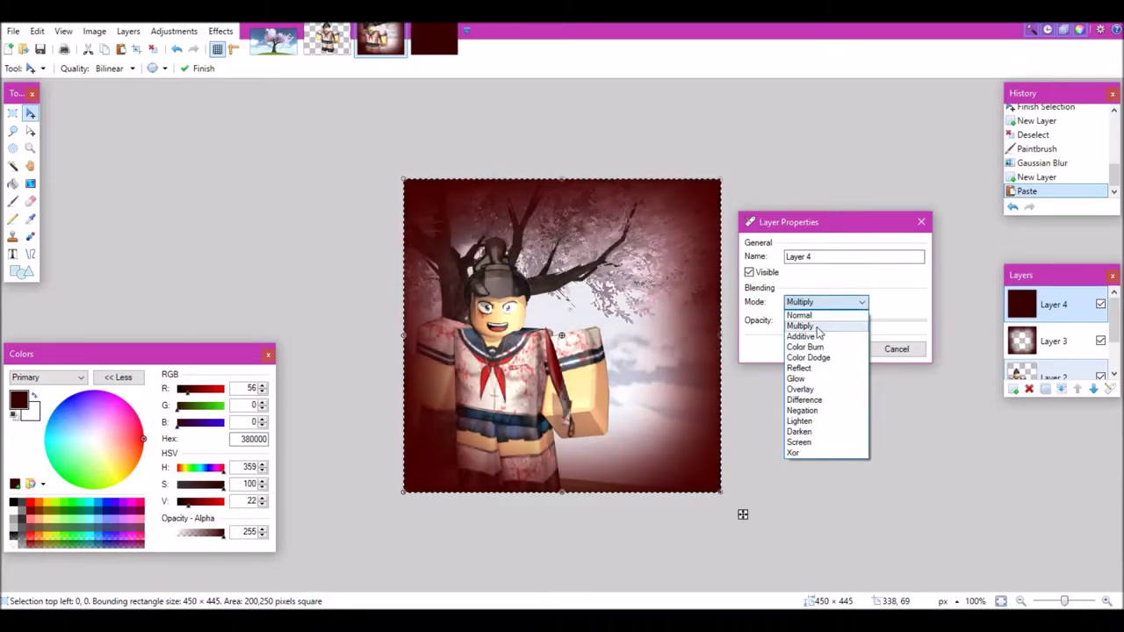
pyautogui.click(811, 327)
pyautogui.moveTo(865, 325); pyautogui.dragTo(861, 321)
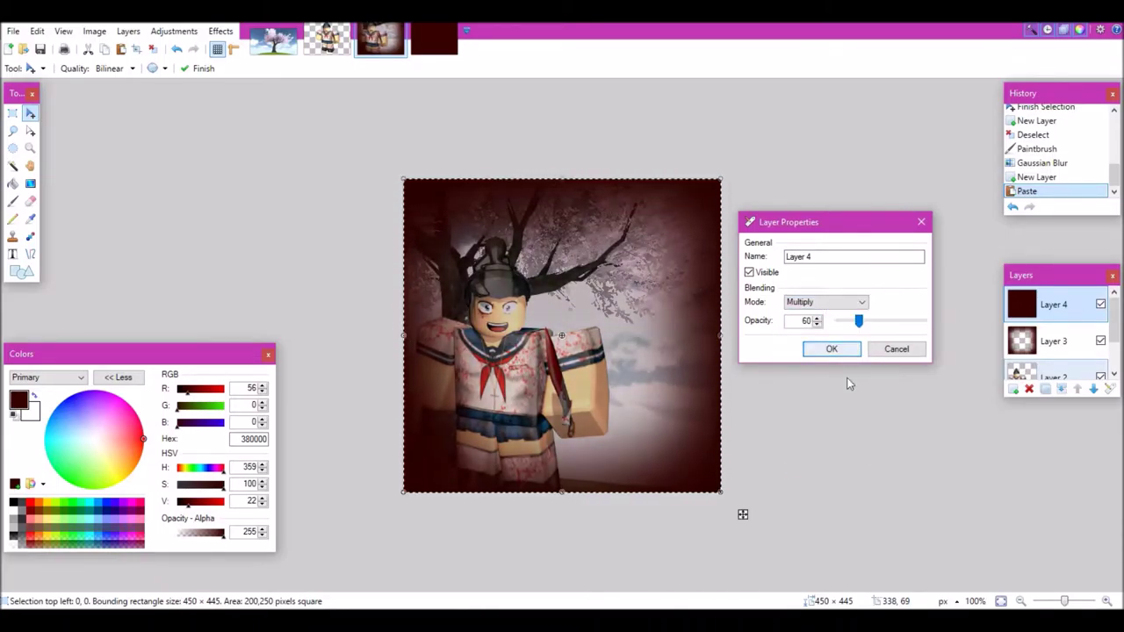
pyautogui.click(832, 349)
# Step: Paint a black shadow across the character's eyes with a 15 px brush at 52% hardness, on a new layer above the character
pyautogui.click(1054, 375)
pyautogui.click(12, 200)
pyautogui.click(150, 67)
pyautogui.write('15')
pyautogui.press('Return')
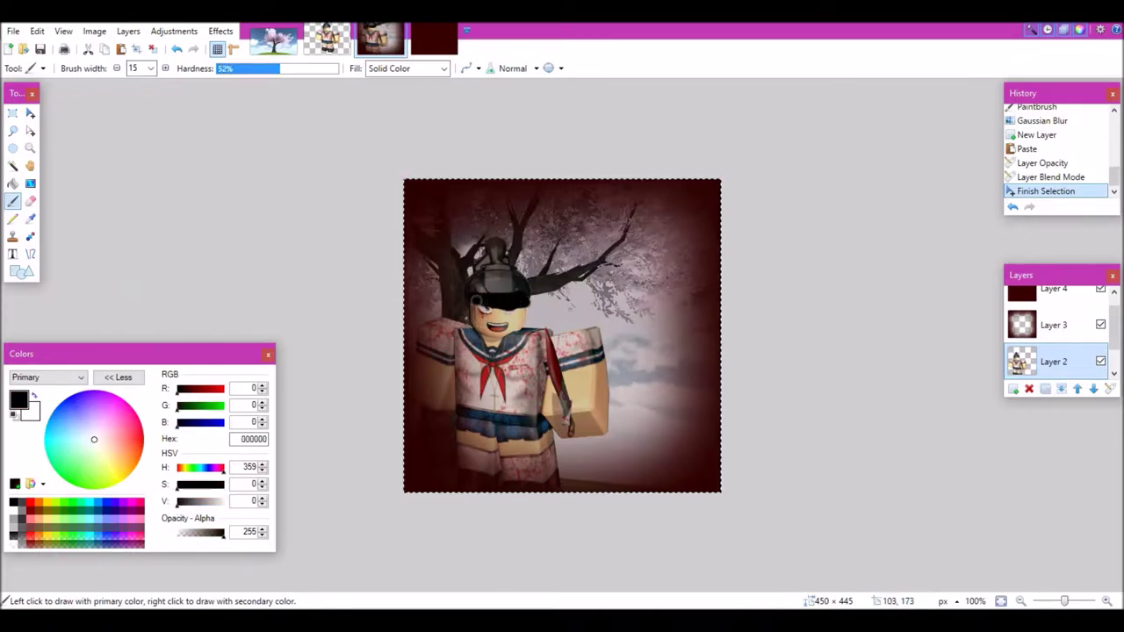
pyautogui.click(480, 301)
pyautogui.click(174, 30)
pyautogui.moveTo(250, 91)
pyautogui.click(174, 121)
pyautogui.hotkey('ctrl', 'z')
# Step: Blur the black eye shadow with Gaussian Blur, shift it slightly and clear the selection
pyautogui.click(221, 31)
pyautogui.moveTo(263, 85)
pyautogui.click(400, 106)
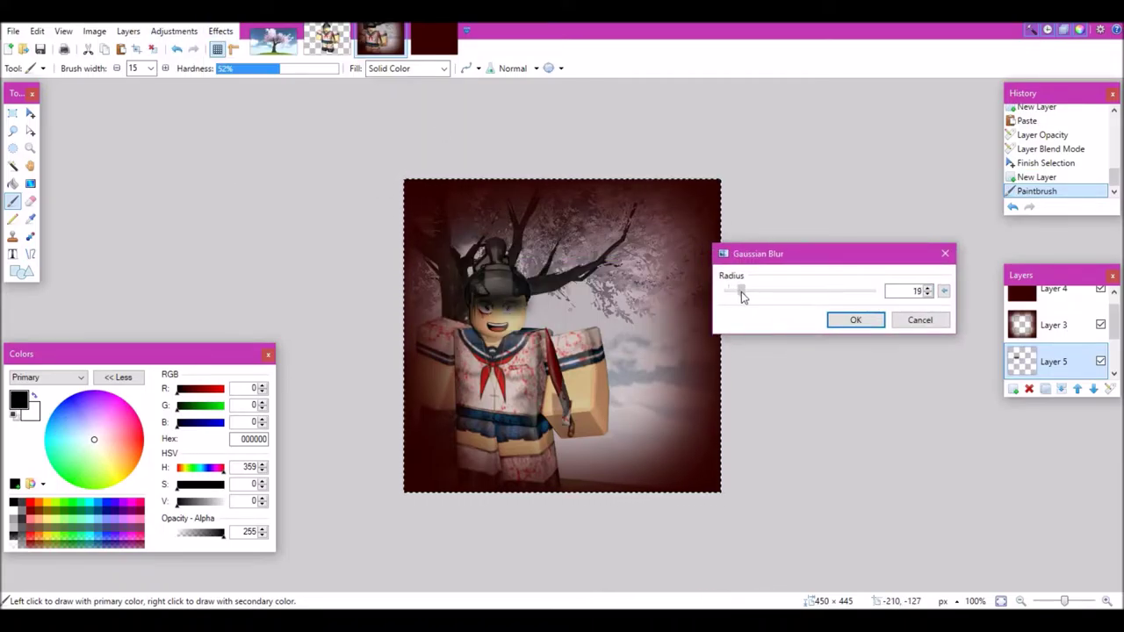
pyautogui.click(854, 322)
pyautogui.press('m')
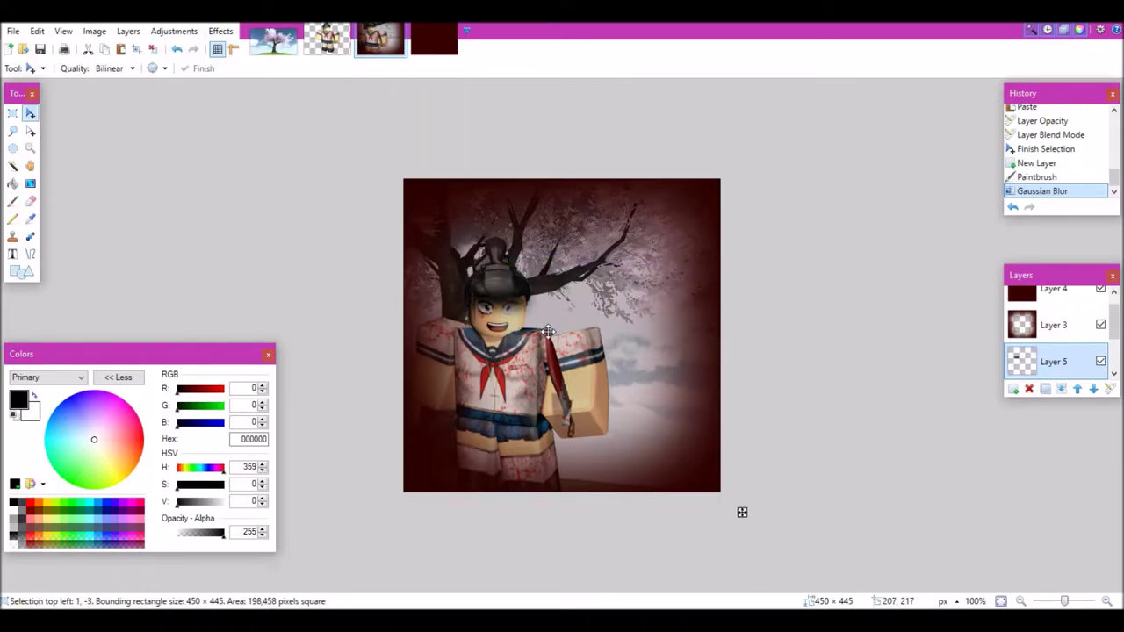
pyautogui.click(153, 51)
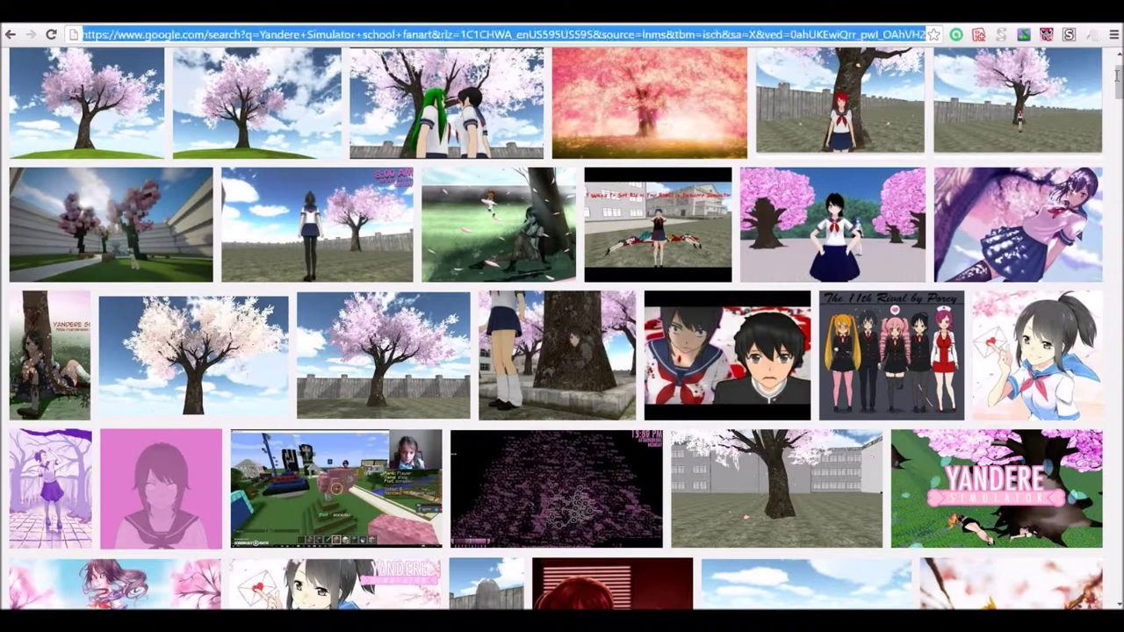
# Step: Switch to the browser and search Google Images for "yandere simulator logo transparent"
pyautogui.click(603, 35)
pyautogui.write('yandere simulator logo transparent')
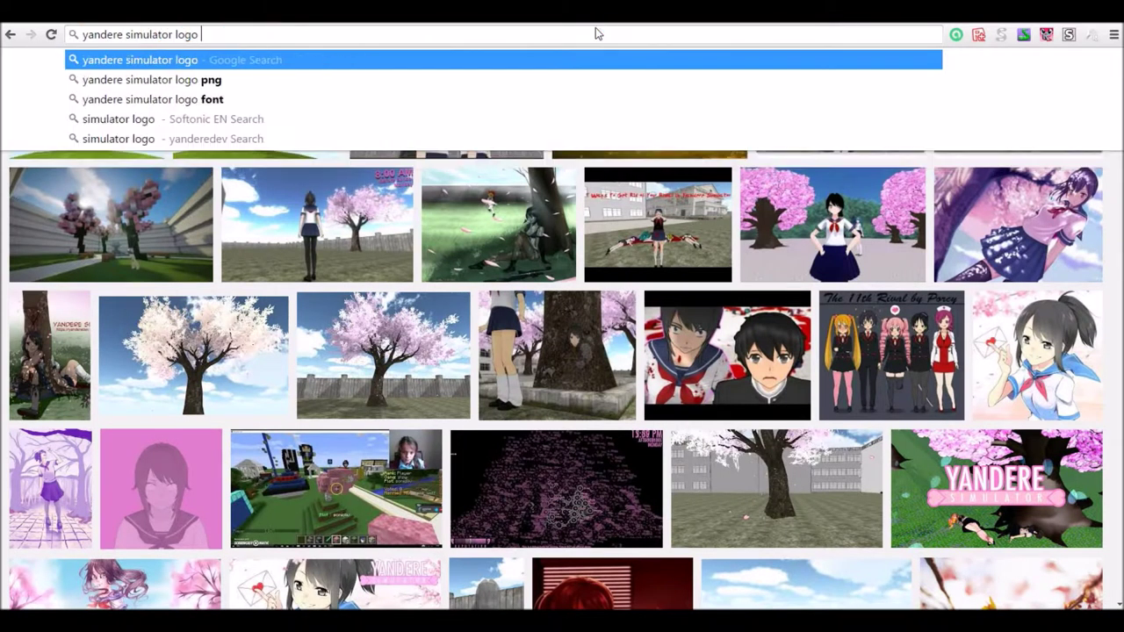
pyautogui.press('Return')
pyautogui.click(143, 109)
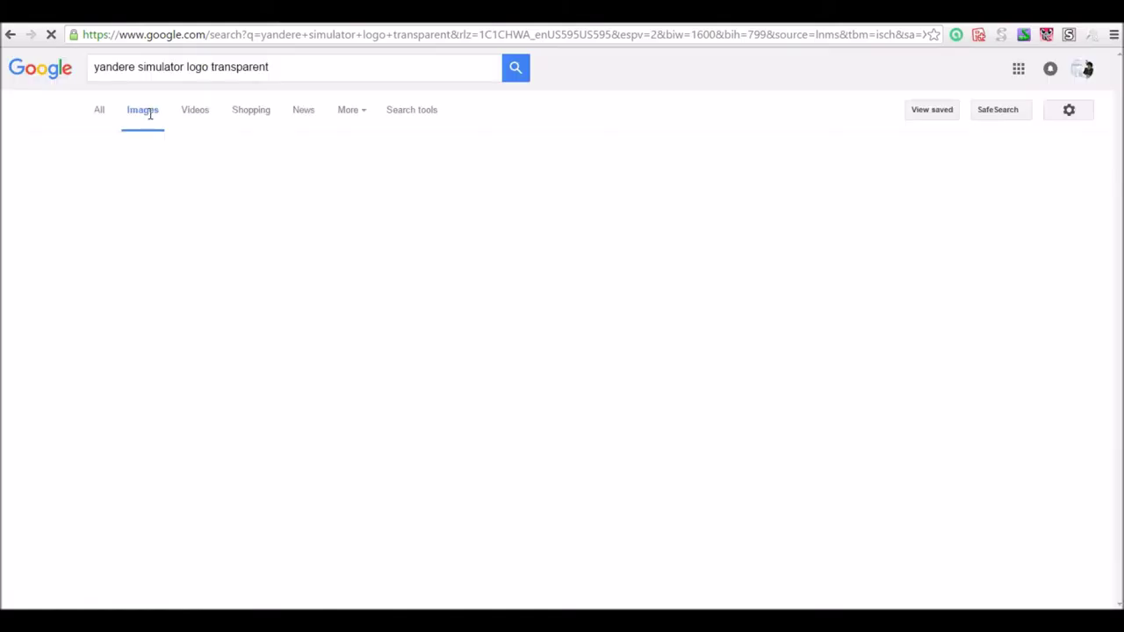
# Step: Save the red Yandere Simulator logo on black as SpookyYandere.png and close the image preview
pyautogui.click(182, 342)
pyautogui.rightClick(359, 356)
pyautogui.click(415, 483)
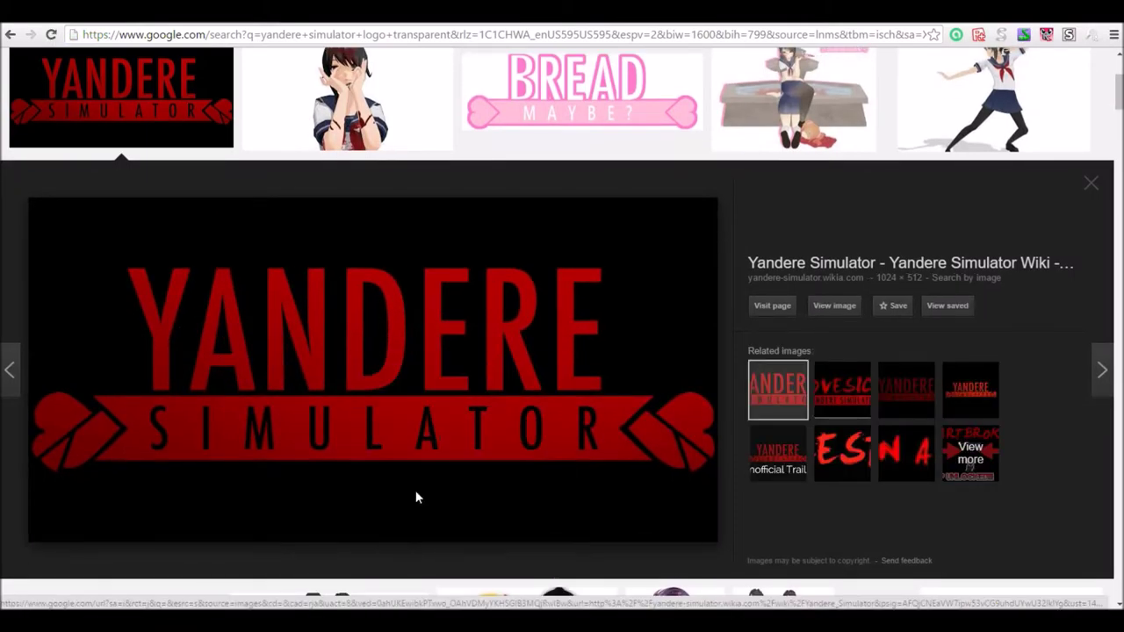
pyautogui.click(437, 321)
pyautogui.click(842, 389)
pyautogui.click(1091, 183)
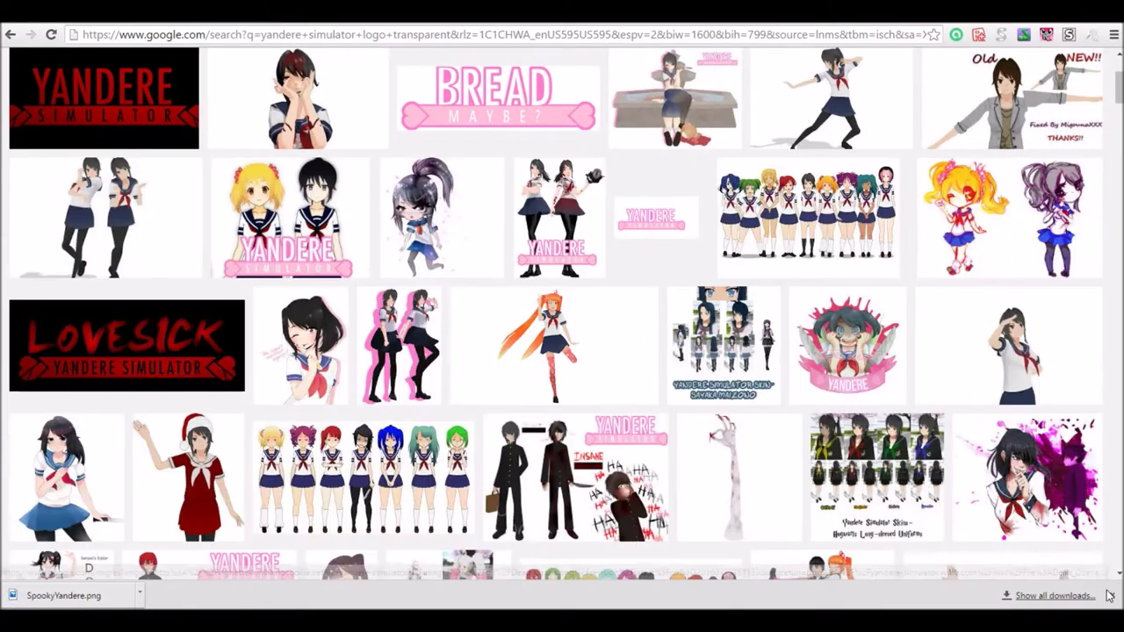
# Step: Switch back to paint.net and open the saved Yandere Simulator logo
pyautogui.moveTo(533, 622)
pyautogui.click(610, 567)
pyautogui.hotkey('ctrl', 'o')
pyautogui.click(61, 193)
pyautogui.write('s')
pyautogui.click(208, 379)
pyautogui.press('Return')
# Step: Erase the logo's black background and letter openings using the Magic Wand at 28% tolerance
pyautogui.click(118, 377)
pyautogui.click(12, 165)
pyautogui.click(260, 240)
pyautogui.moveTo(326, 68); pyautogui.dragTo(311, 71)
pyautogui.press('Delete')
pyautogui.click(567, 295)
pyautogui.press('Delete')
pyautogui.click(707, 259)
pyautogui.press('Delete')
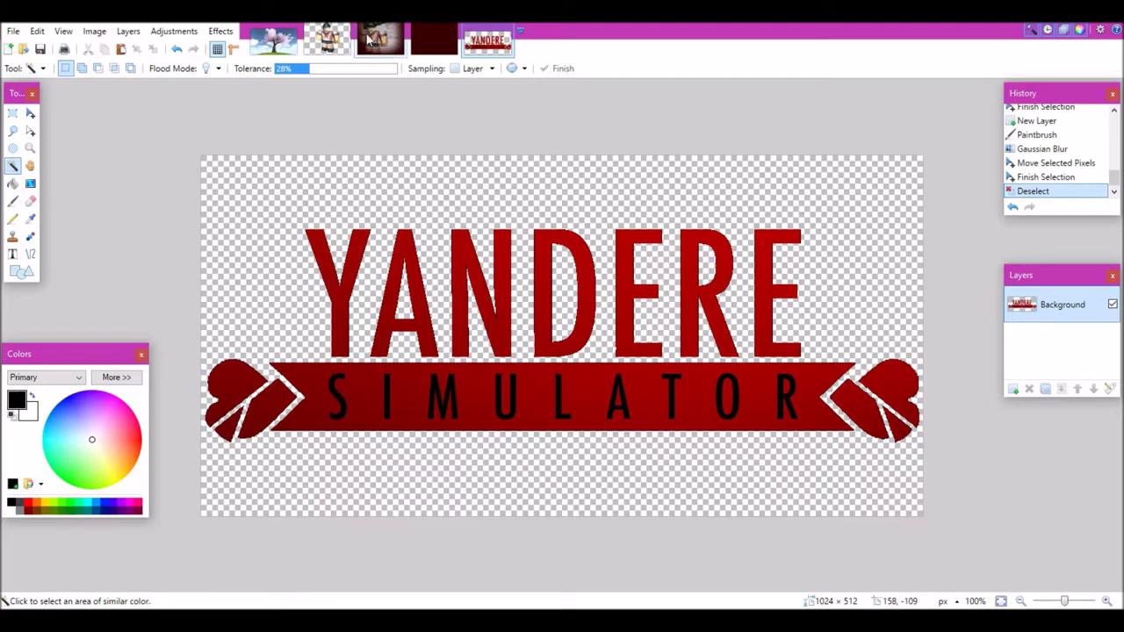
# Step: Paste the logo onto a new layer in the character artwork, keeping the canvas size, and scale it to about 394 × 161 px along the top
pyautogui.click(381, 40)
pyautogui.click(1012, 389)
pyautogui.hotkey('ctrl', 'v')
pyautogui.click(464, 395)
pyautogui.moveTo(562, 369); pyautogui.dragTo(701, 277)
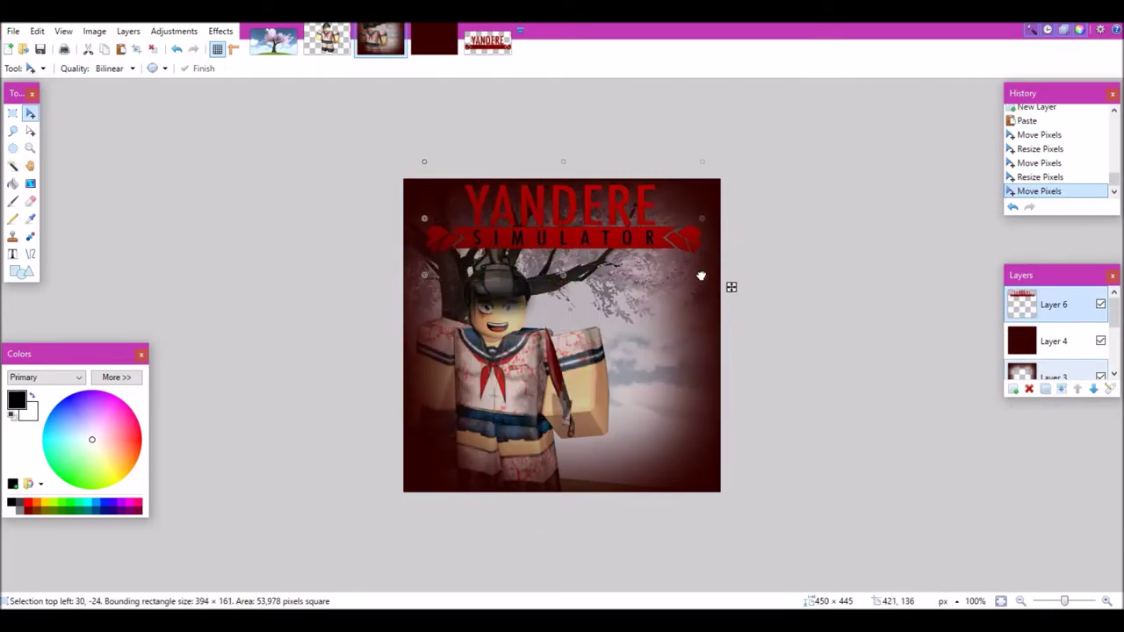
pyautogui.moveTo(638, 235); pyautogui.dragTo(632, 238)
pyautogui.hotkey('ctrl', 'd')
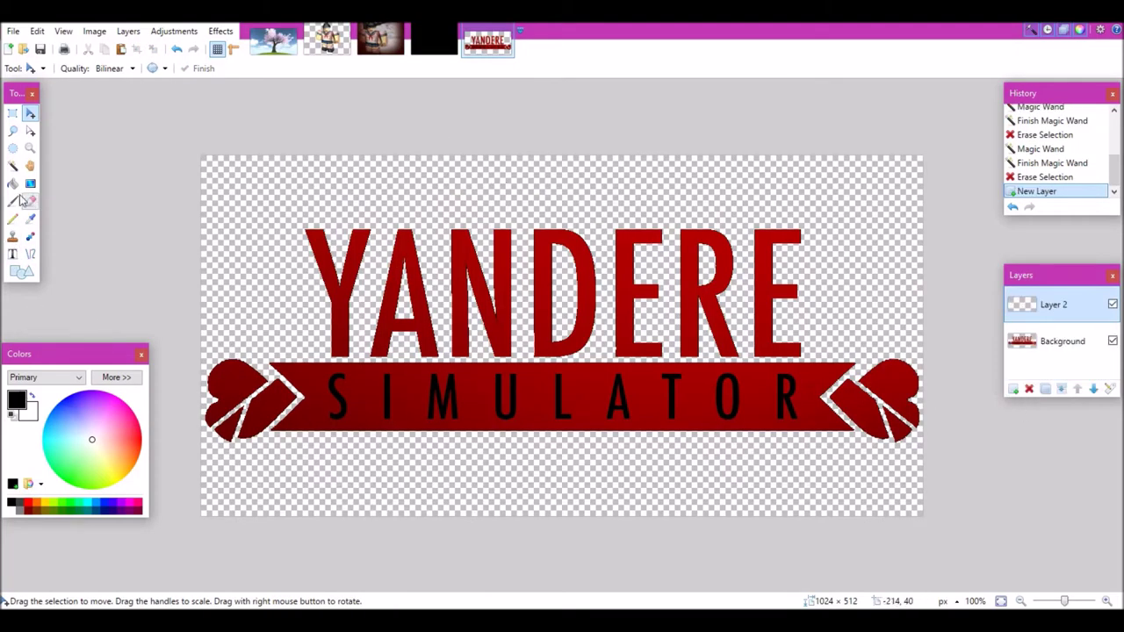
# Step: Fill a new layer over the logo with black and blend it in Overlay mode at reduced opacity
pyautogui.click(12, 183)
pyautogui.click(248, 236)
pyautogui.click(128, 30)
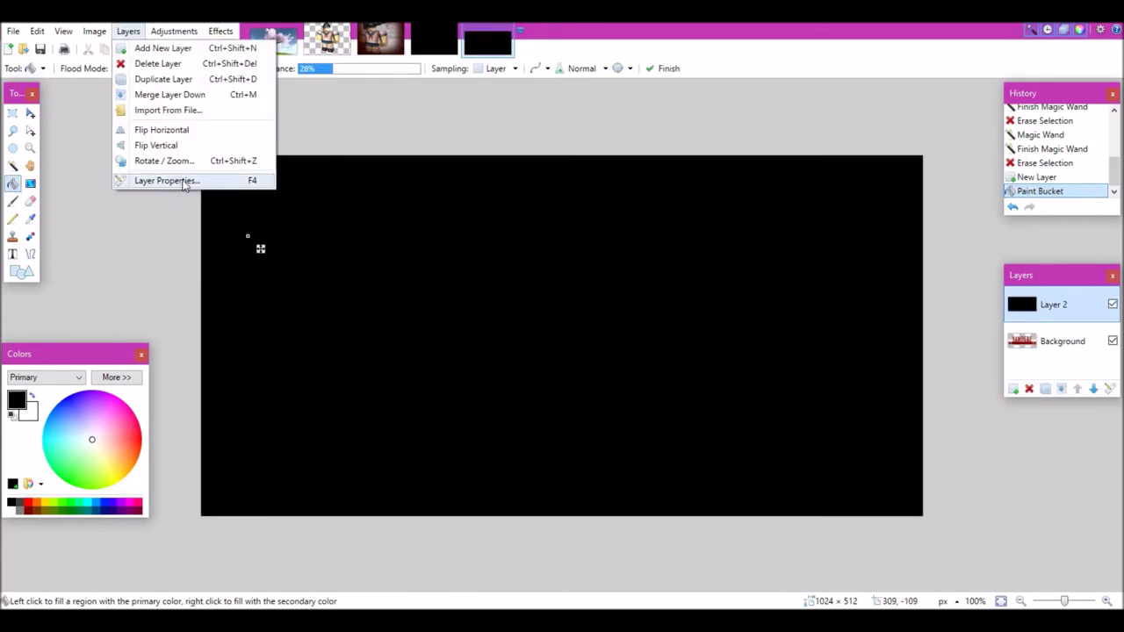
pyautogui.click(163, 179)
pyautogui.moveTo(646, 340); pyautogui.dragTo(617, 347)
pyautogui.click(552, 320)
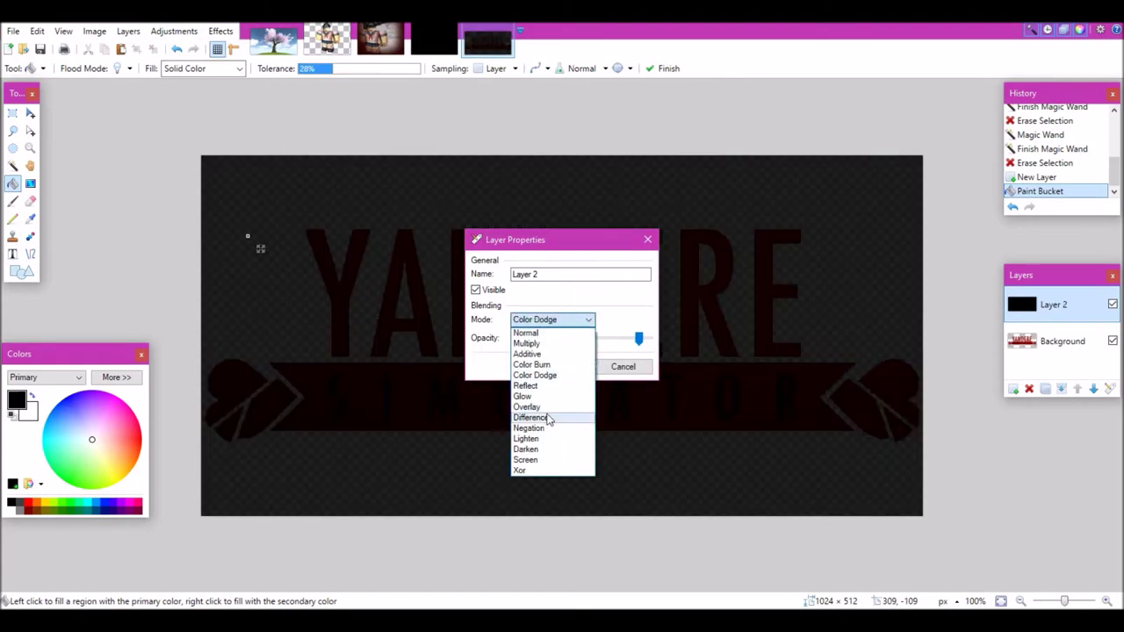
pyautogui.click(546, 406)
pyautogui.moveTo(527, 239); pyautogui.dragTo(635, 217)
pyautogui.moveTo(726, 316)
pyautogui.mouseDown()
pyautogui.moveTo(776, 319)
pyautogui.moveTo(702, 330)
pyautogui.moveTo(728, 318)
pyautogui.mouseUp()
pyautogui.click(665, 344)
# Step: Merge the black layer into the logo and erase the darkened background and letter openings with the Magic Wand
pyautogui.press('s')
pyautogui.click(658, 246)
pyautogui.hotkey('ctrl', 'm')
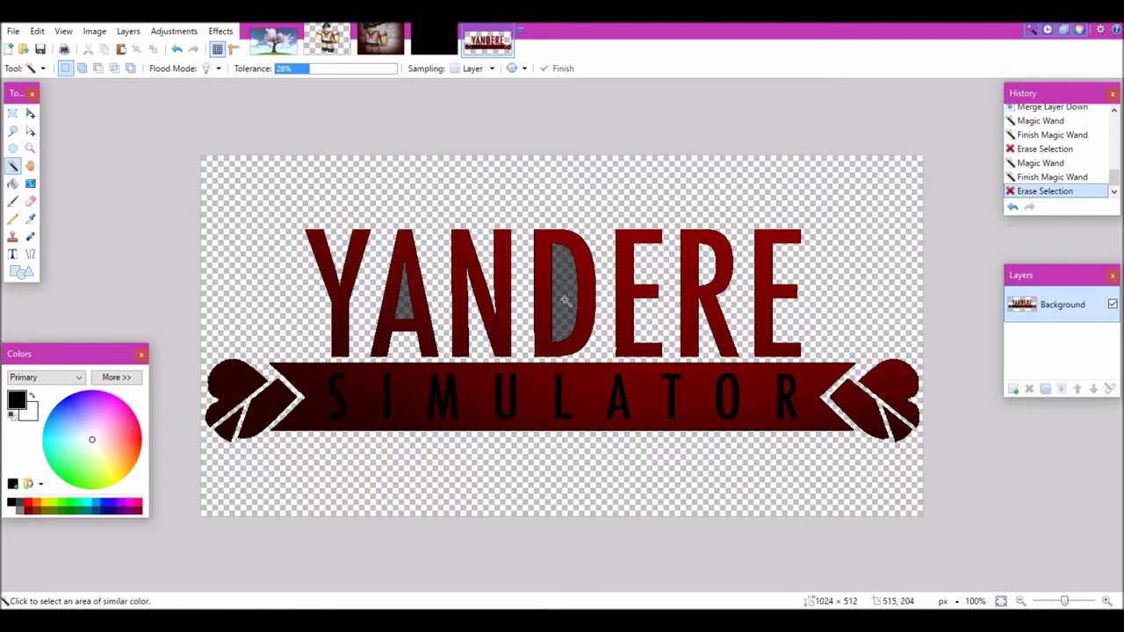
pyautogui.click(409, 299)
pyautogui.press('Delete')
# Step: Paste the darkened logo into the character artwork, keeping the canvas size, and scale it across the top
pyautogui.hotkey('ctrl', 'v')
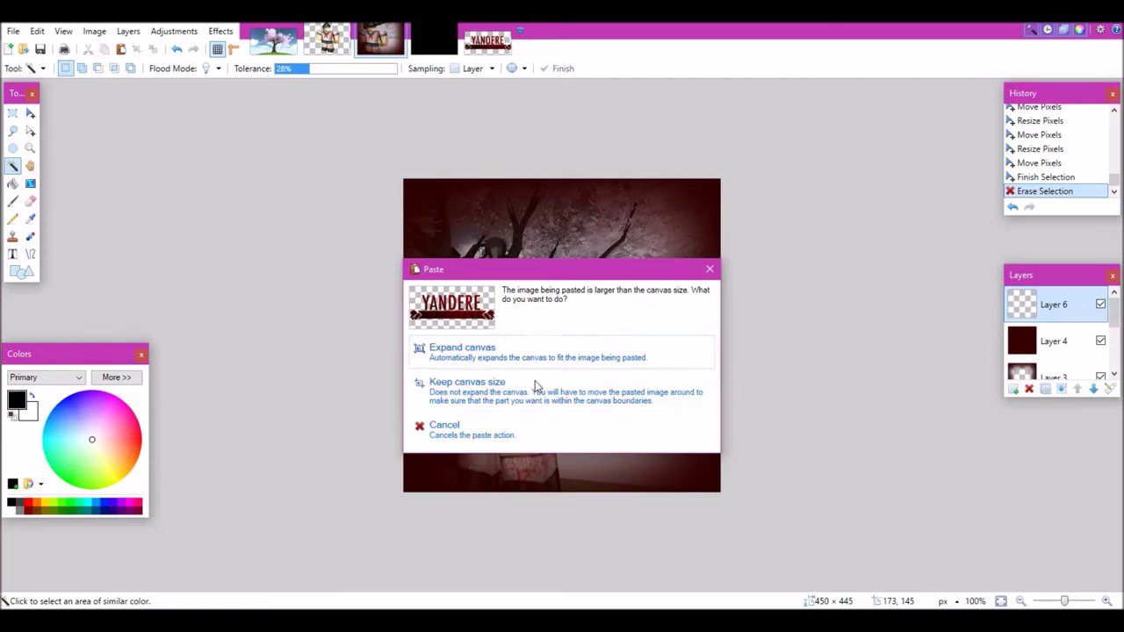
pyautogui.click(465, 384)
pyautogui.moveTo(963, 444); pyautogui.dragTo(725, 290)
pyautogui.hotkey('ctrl', 'd')
# Step: Add the creator's signature in black Chiller text at size 16 in the artwork's lower-right corner
pyautogui.press('t')
pyautogui.click(207, 69)
pyautogui.click(105, 70)
pyautogui.scroll(3, 176, 176)
pyautogui.click(106, 285)
pyautogui.click(626, 477)
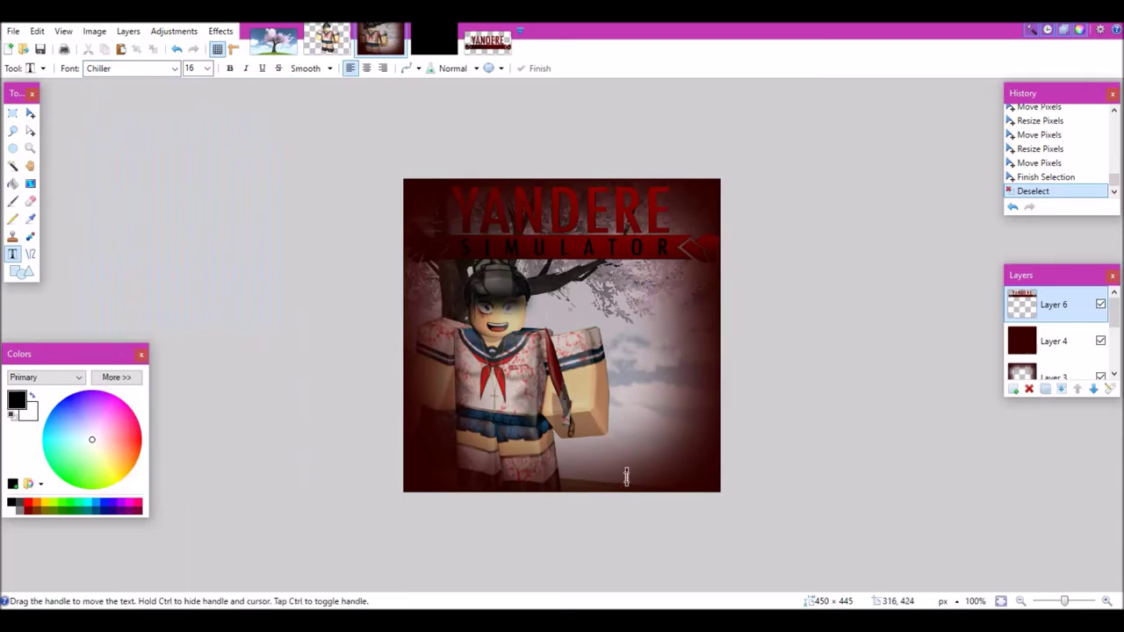
pyautogui.press('s')
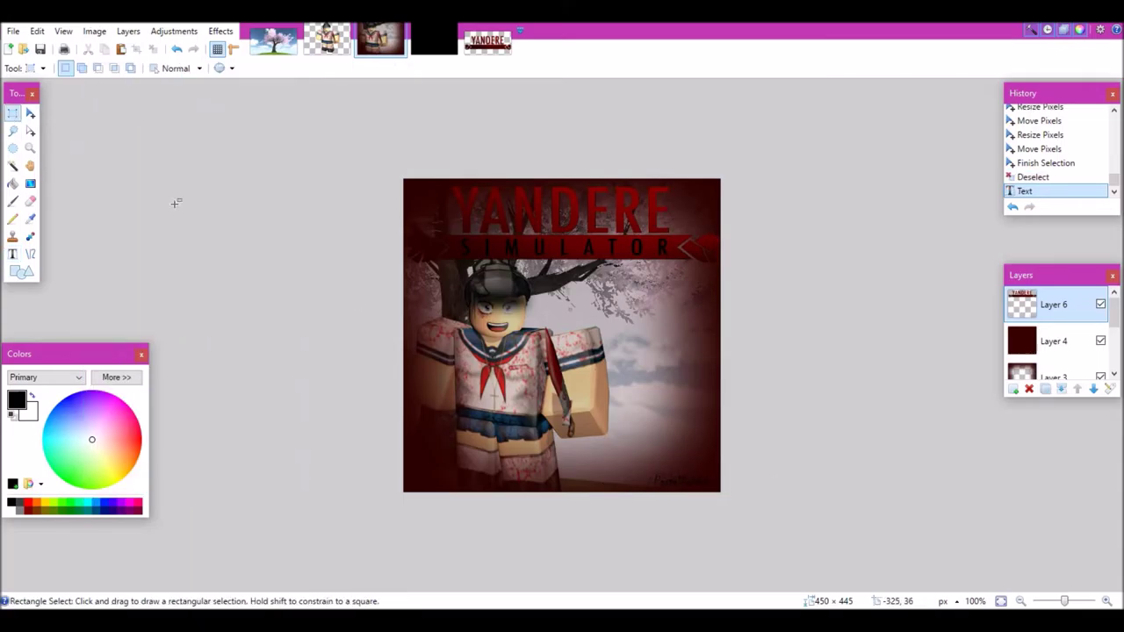
# Step: Save the artwork as a PNG named Yandere in the Gfx designs folder with auto-detected bit depth
pyautogui.click(13, 31)
pyautogui.click(45, 143)
pyautogui.write('Yandere')
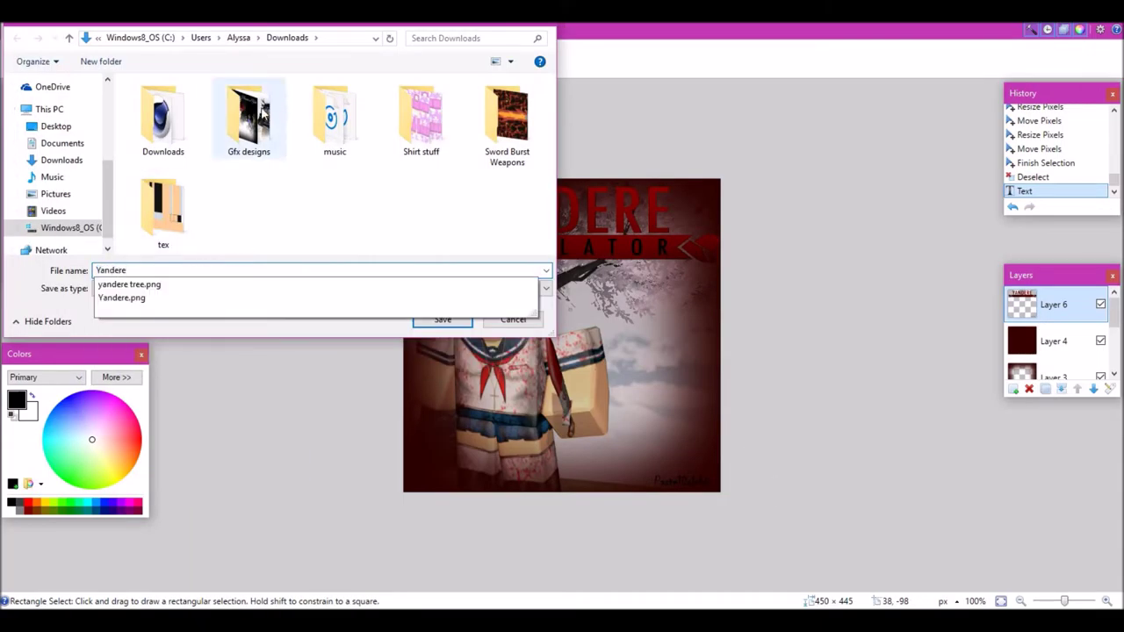
pyautogui.doubleClick(255, 119)
pyautogui.click(263, 288)
pyautogui.click(221, 335)
pyautogui.click(441, 320)
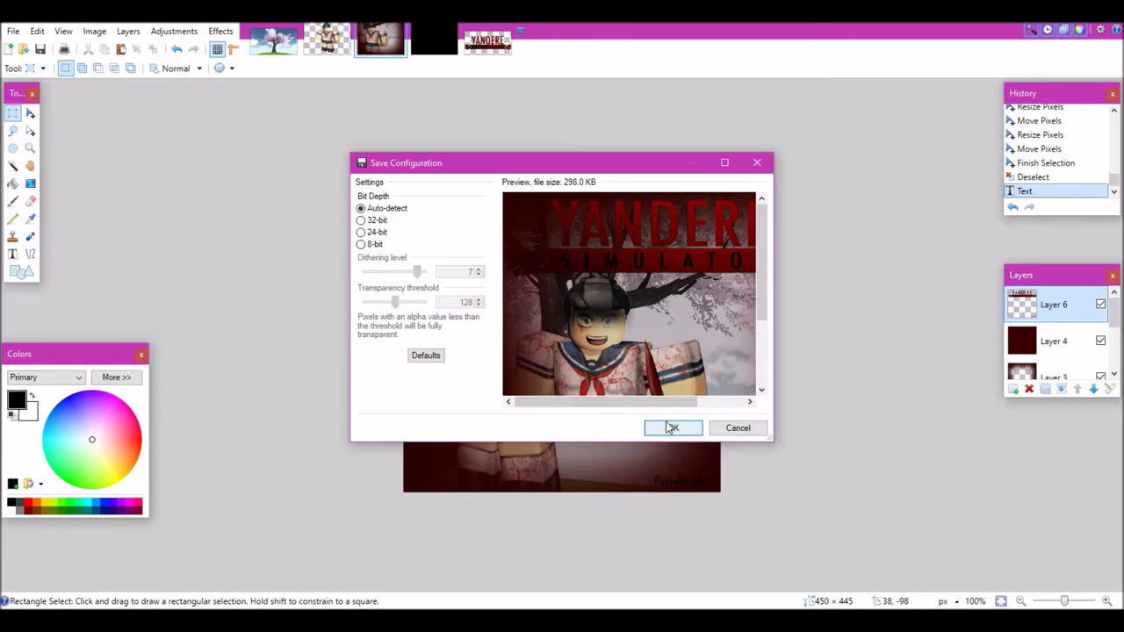
pyautogui.click(671, 428)
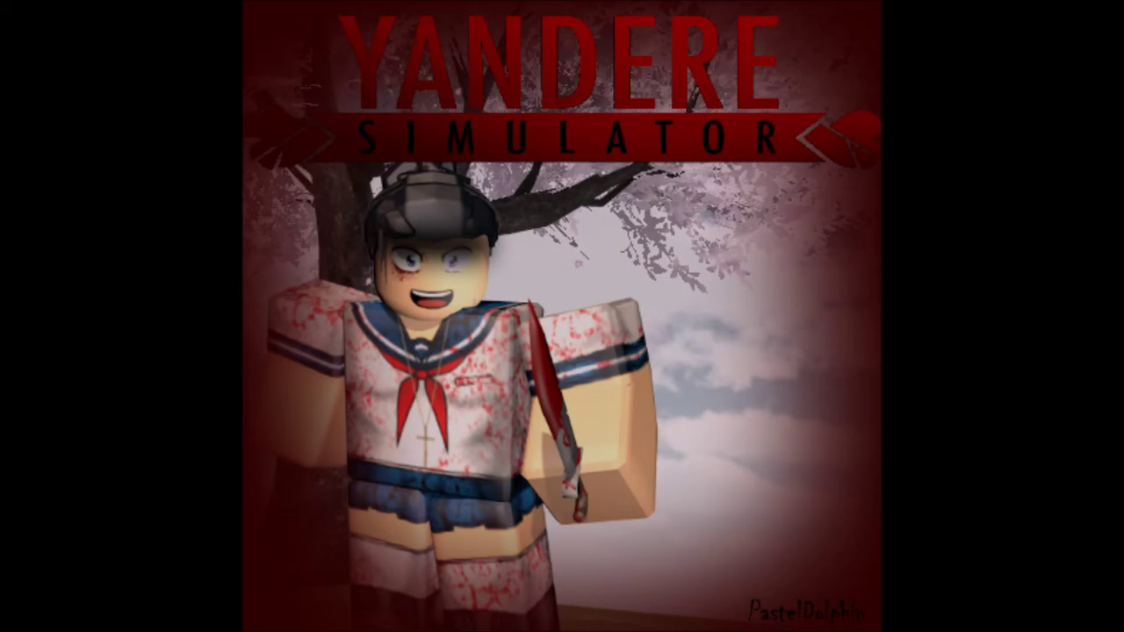